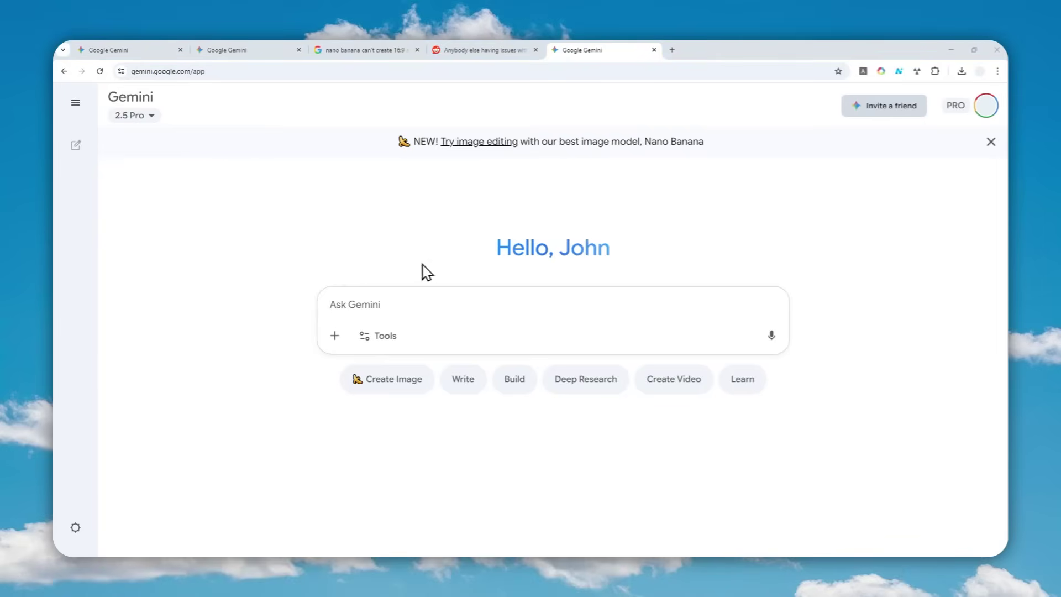
# - Paste the minimalist transparent PNG generator prompt, enable Canvas, and send it to Gemini
pyautogui.rightClick(411, 314)
pyautogui.rightClick(371, 300)
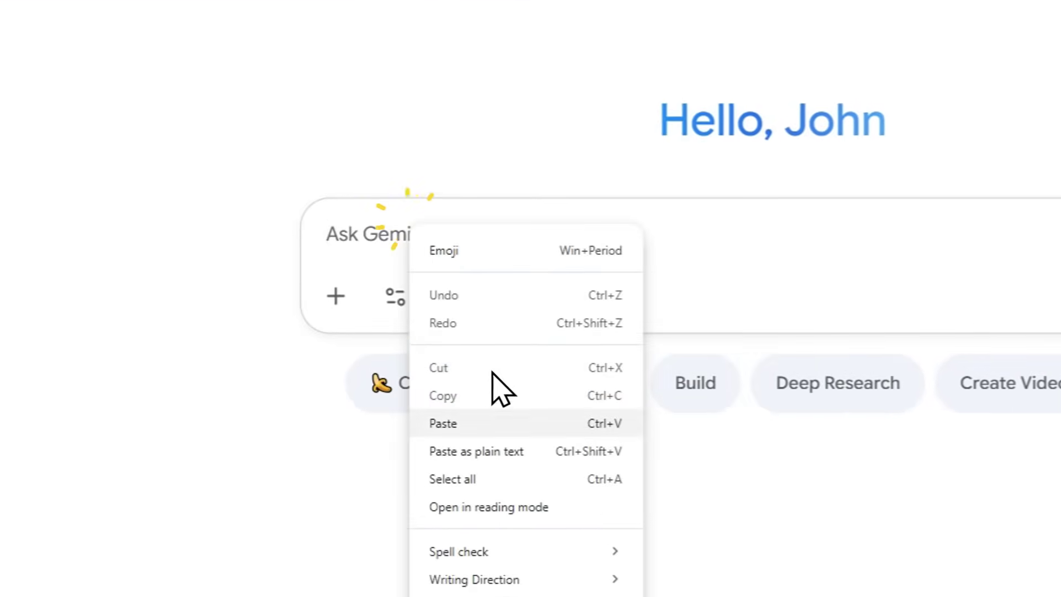
pyautogui.click(497, 423)
pyautogui.scroll(3, 611, 225)
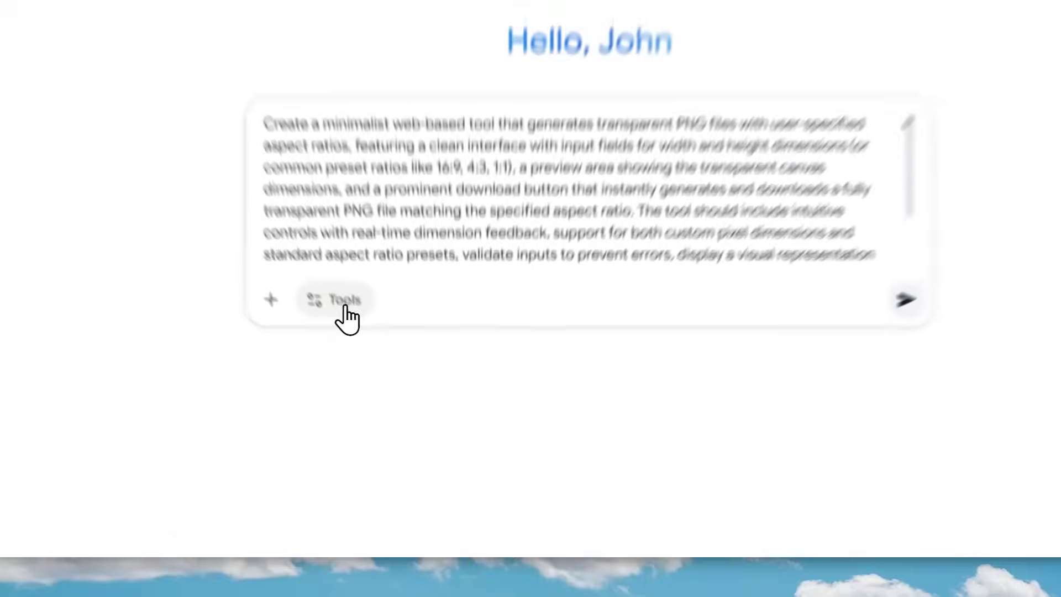
pyautogui.click(380, 380)
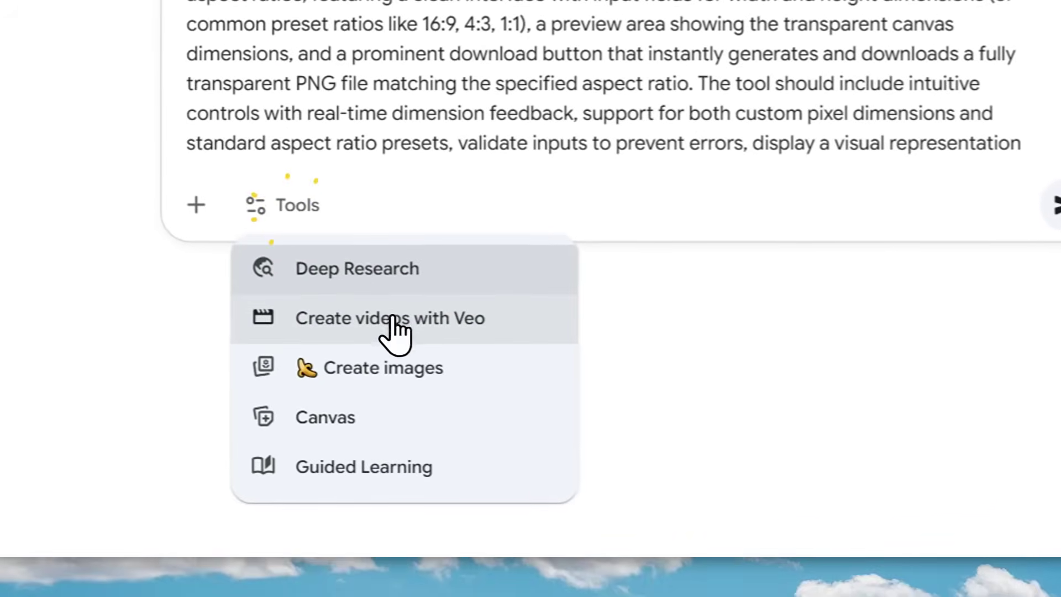
pyautogui.click(335, 423)
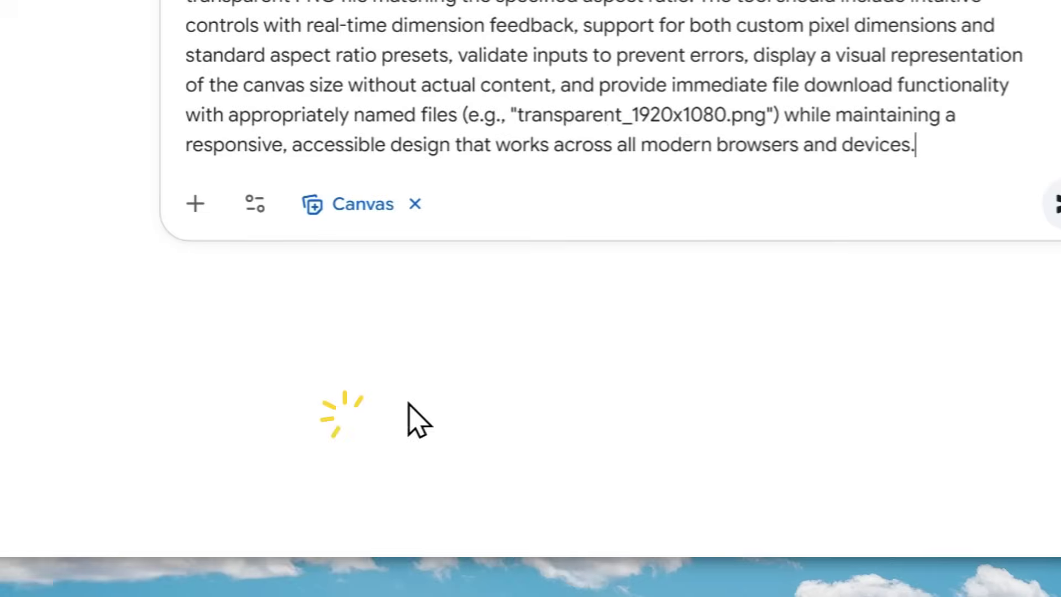
pyautogui.click(797, 299)
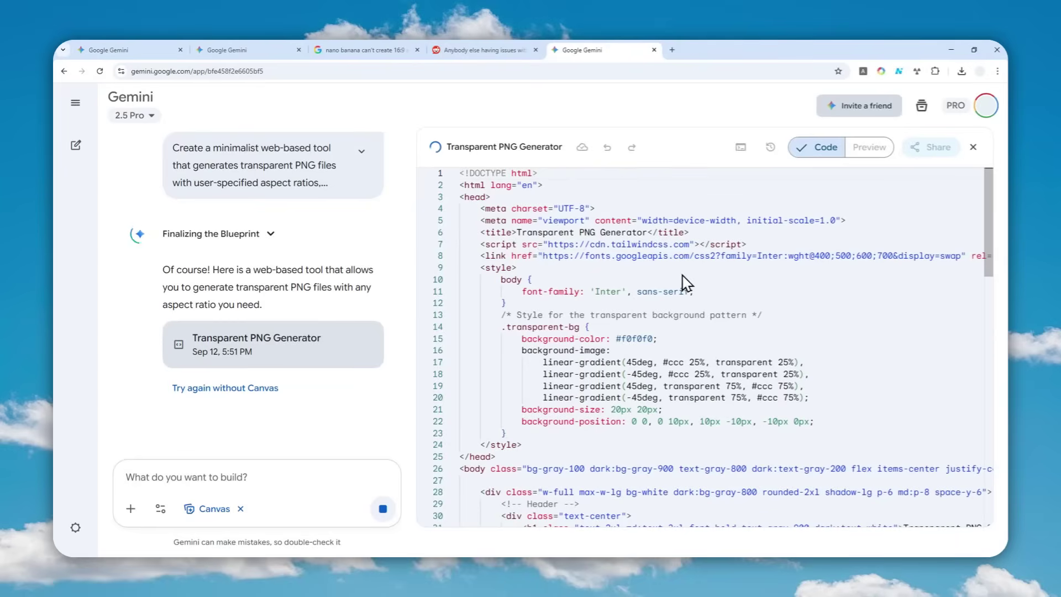
# - Scroll through the generated code and the 1920 × 1080 Transparent PNG Generator preview
pyautogui.scroll(-3, 575, 279)
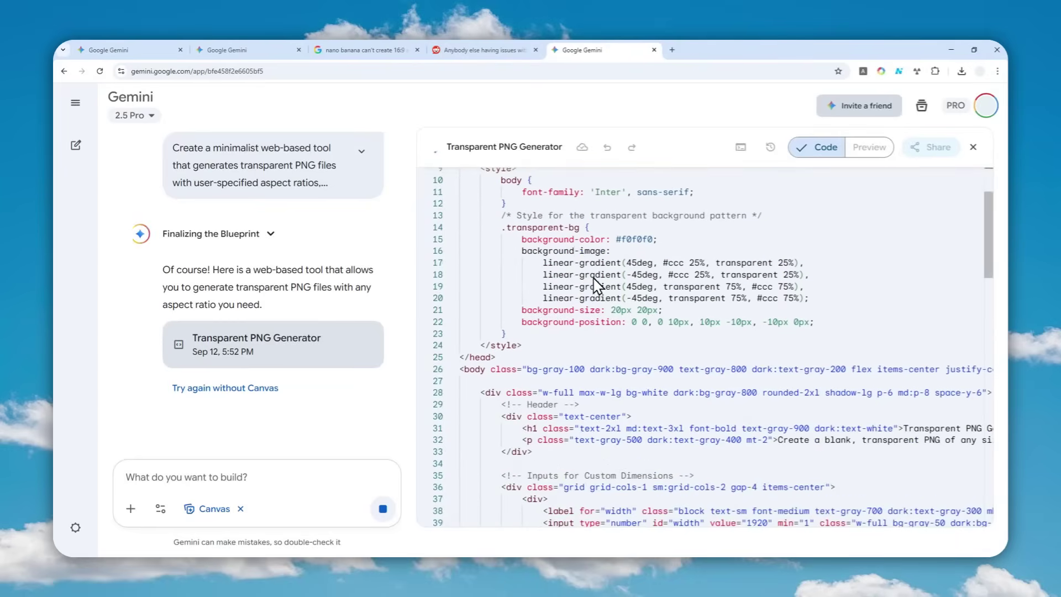
pyautogui.scroll(-6, 596, 284)
pyautogui.scroll(-17, 668, 272)
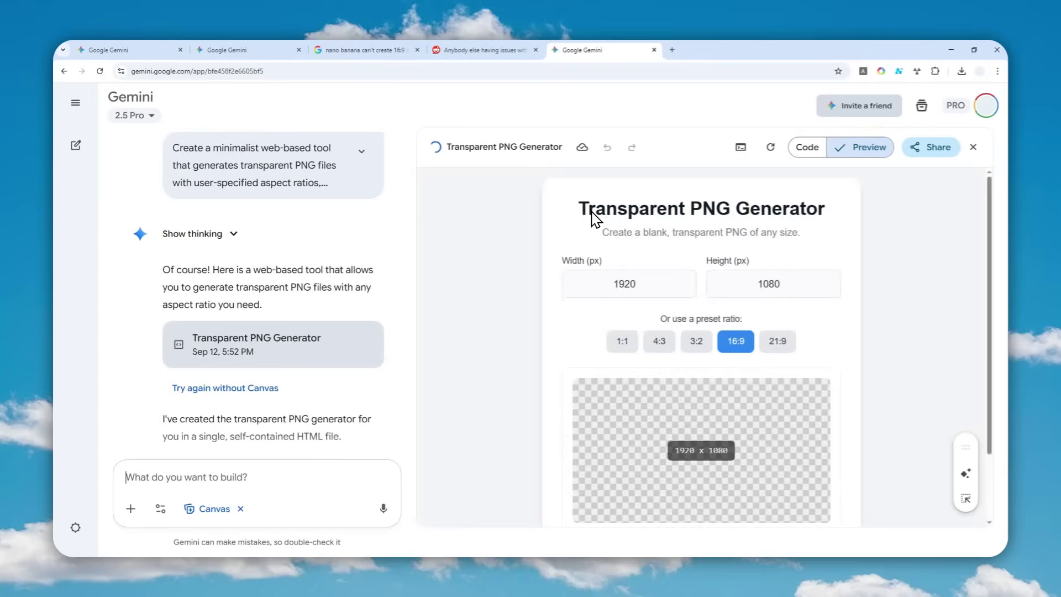
pyautogui.scroll(-2, 862, 301)
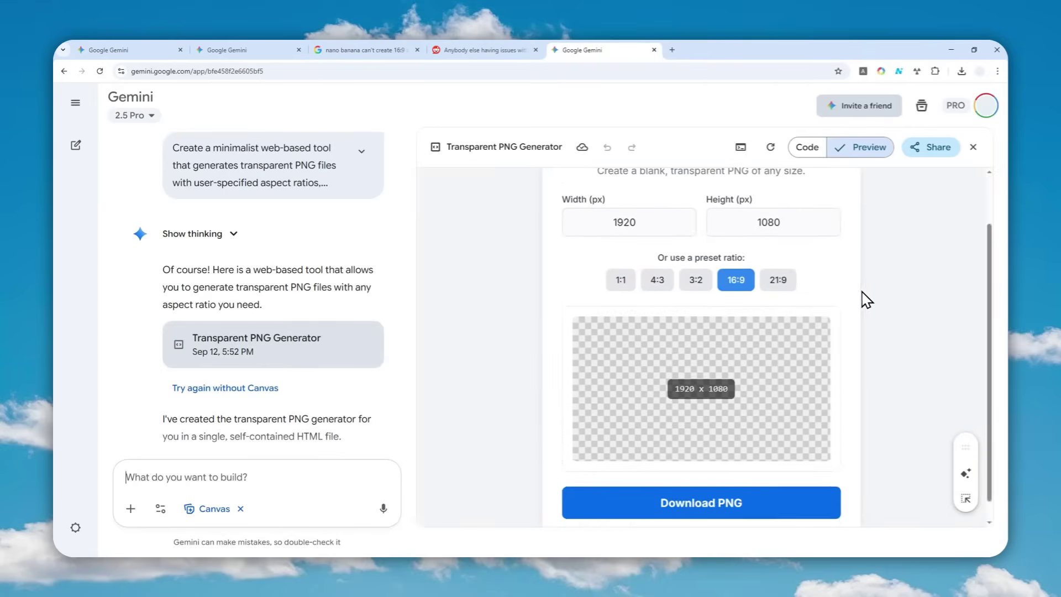
pyautogui.scroll(2, 856, 301)
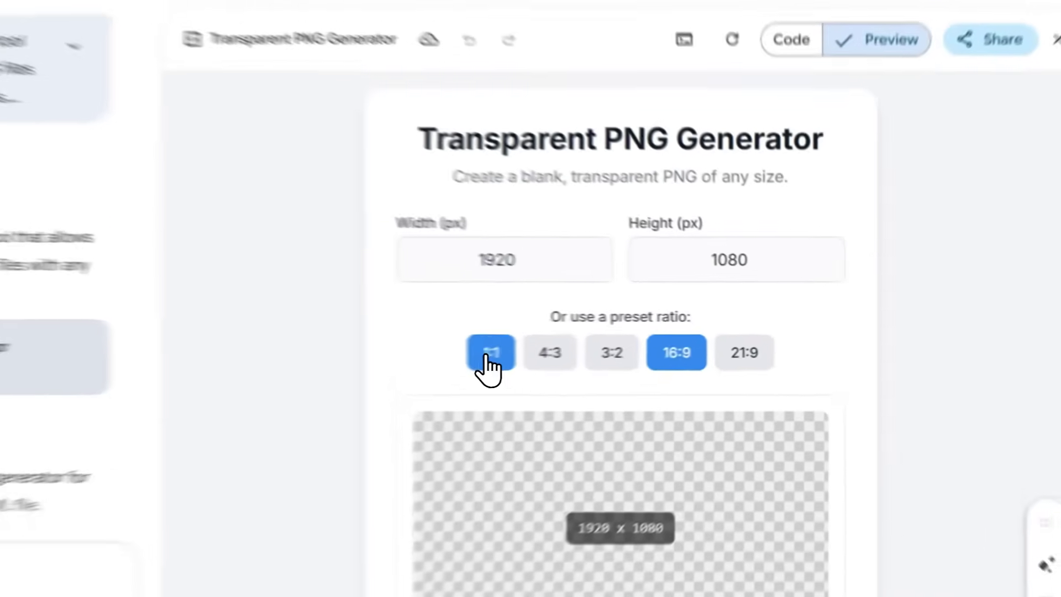
# - Try the 1:1, 4:3, 3:2, 16:9 and 21:9 ratio presets and select the 1920 width value
pyautogui.click(619, 348)
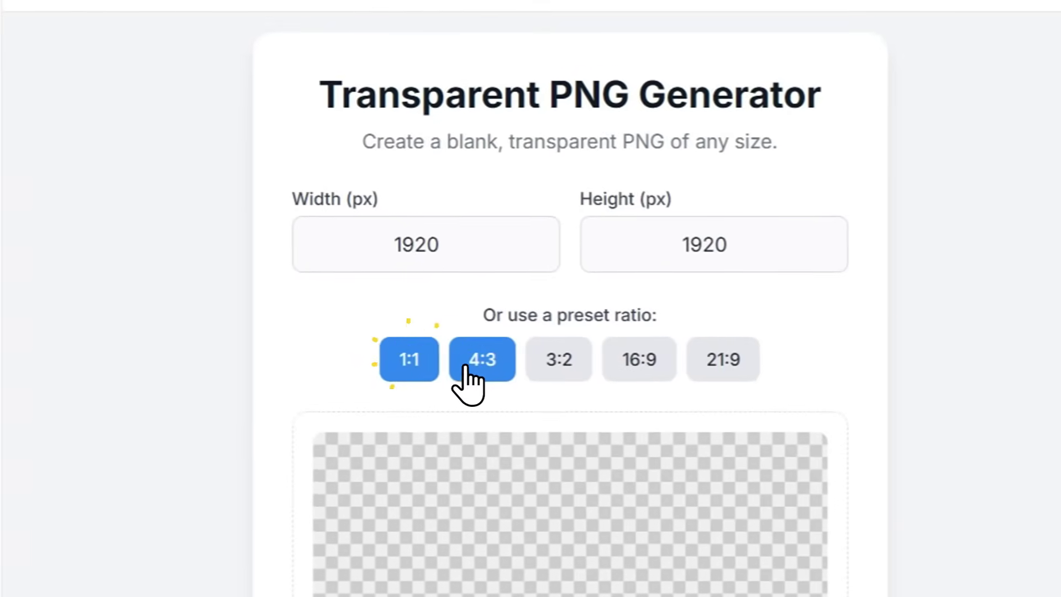
pyautogui.click(658, 344)
pyautogui.click(559, 360)
pyautogui.click(637, 362)
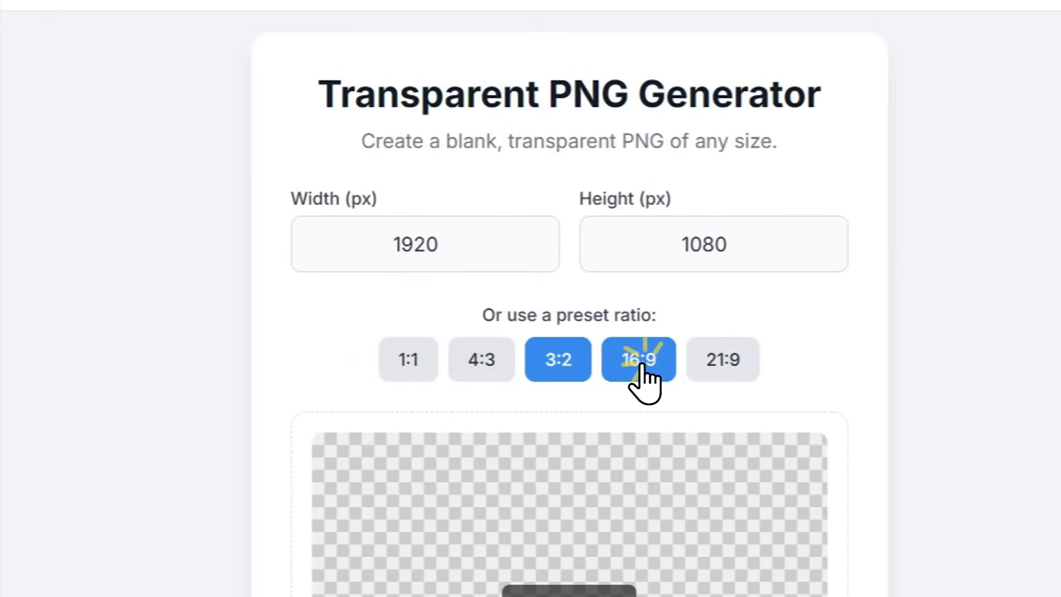
pyautogui.click(723, 362)
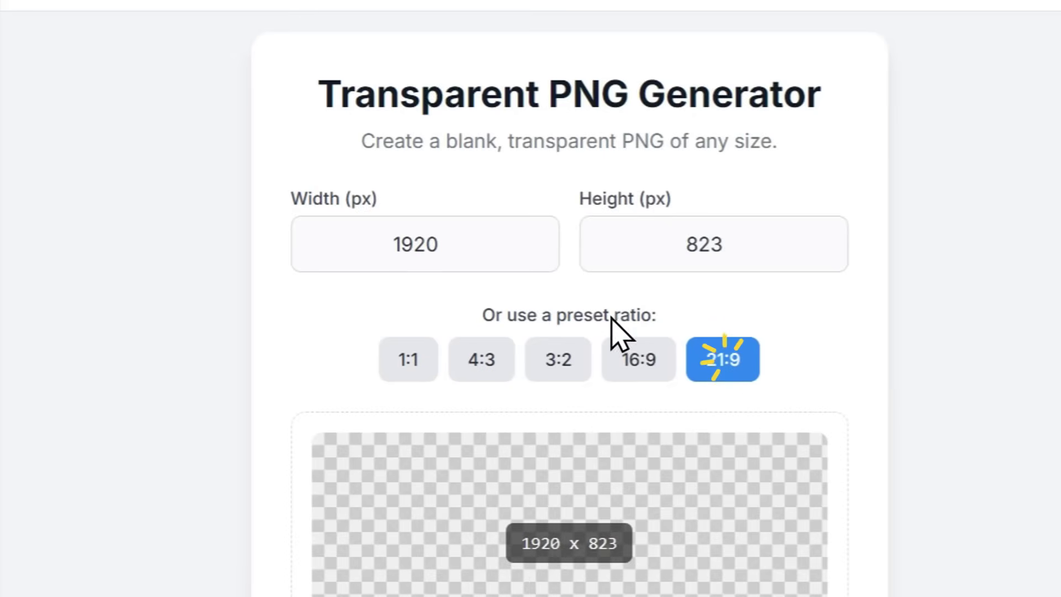
pyautogui.doubleClick(431, 243)
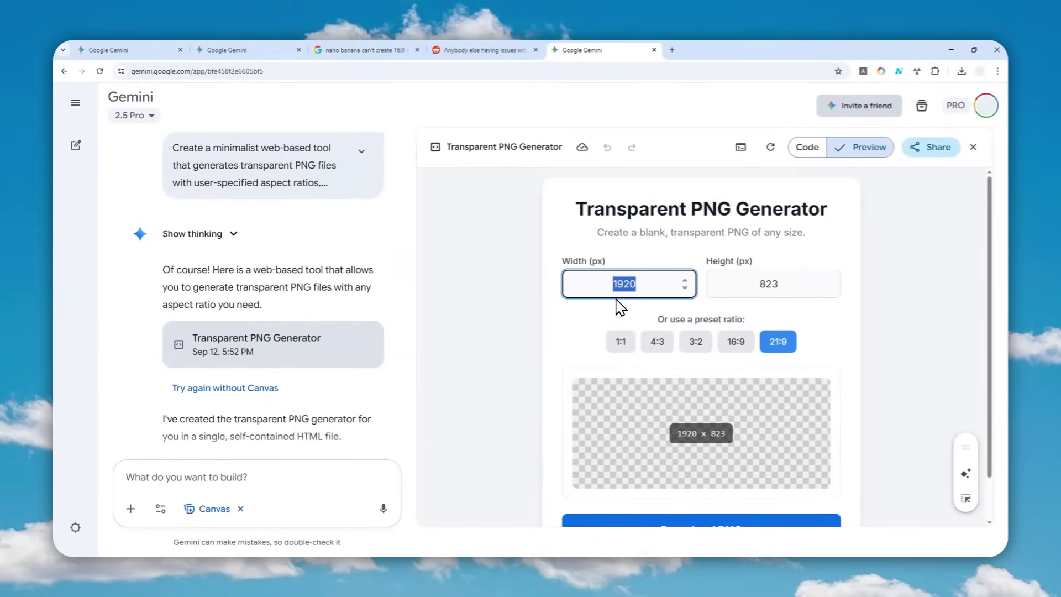
# - Return to the 16:9 preset (1920 x 1080) and download the transparent PNG
pyautogui.click(729, 342)
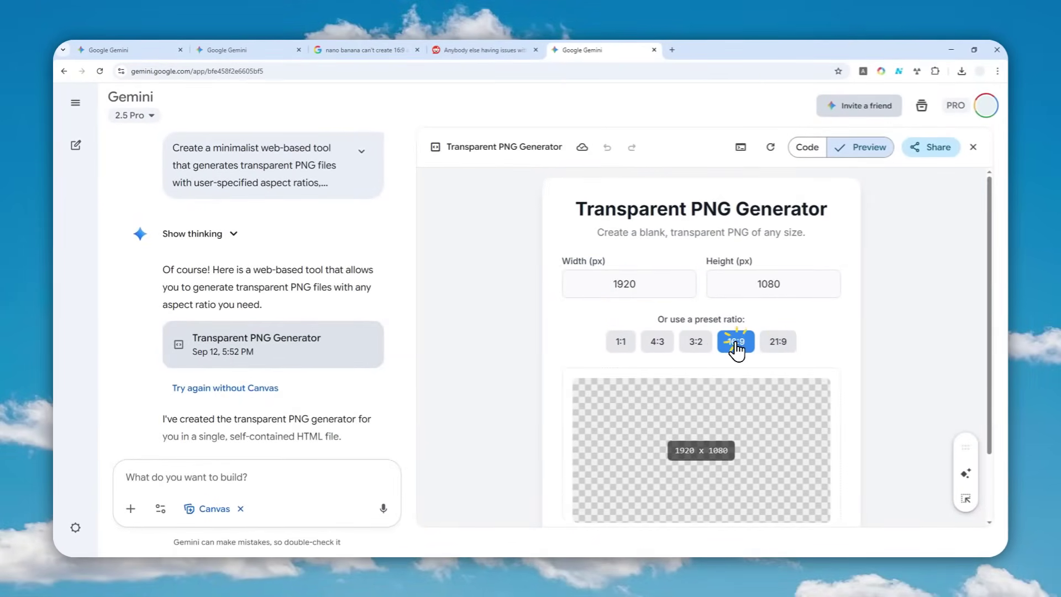
pyautogui.scroll(-2, 875, 284)
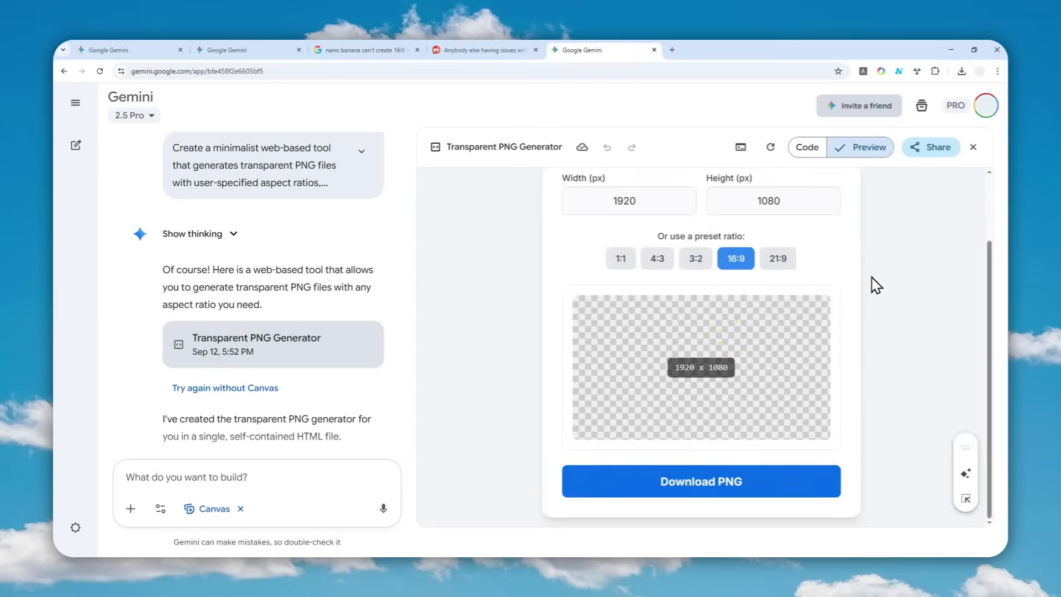
pyautogui.click(701, 495)
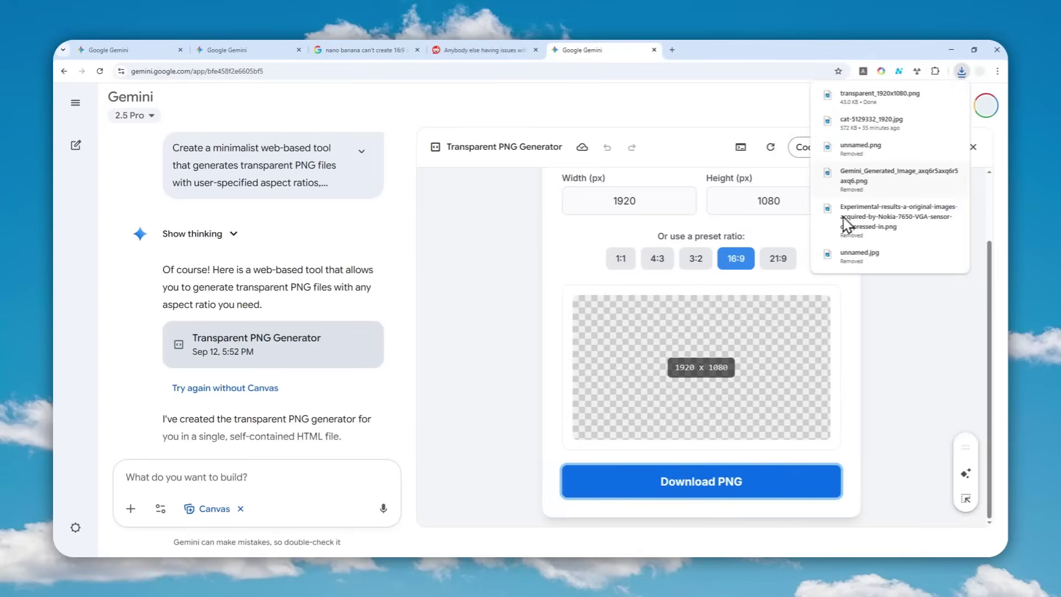
# - View the downloaded transparent_1920x1080.png in its own browser tab
pyautogui.moveTo(866, 95); pyautogui.dragTo(727, 43)
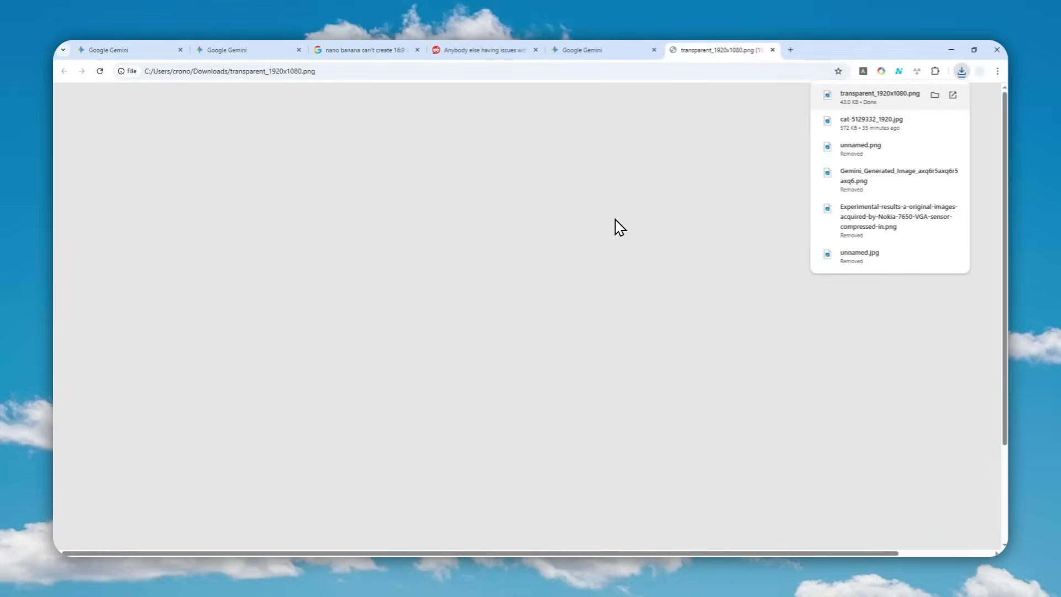
pyautogui.scroll(-3, 507, 177)
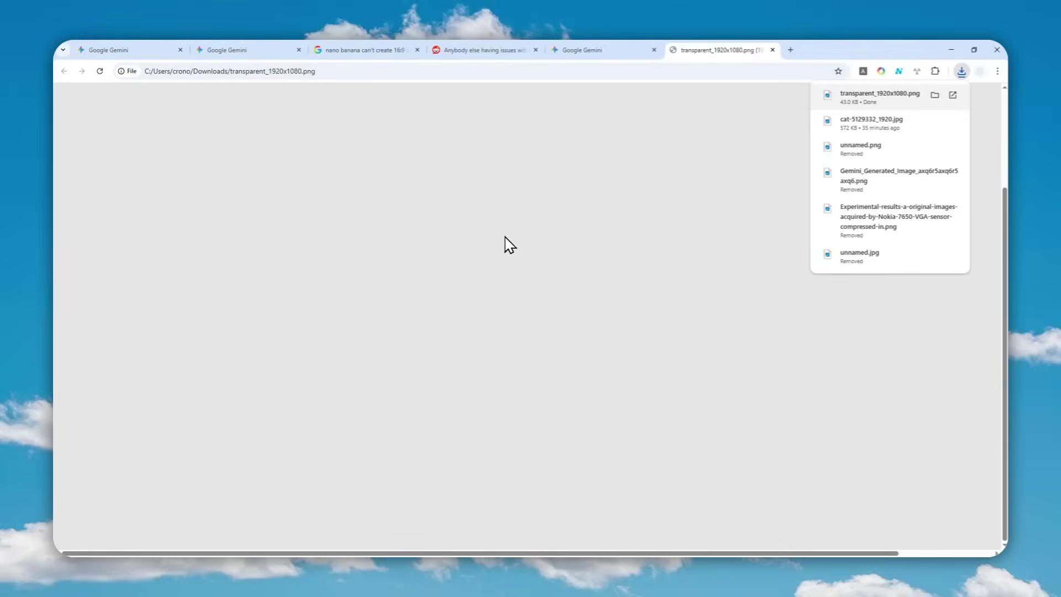
pyautogui.scroll(3, 504, 259)
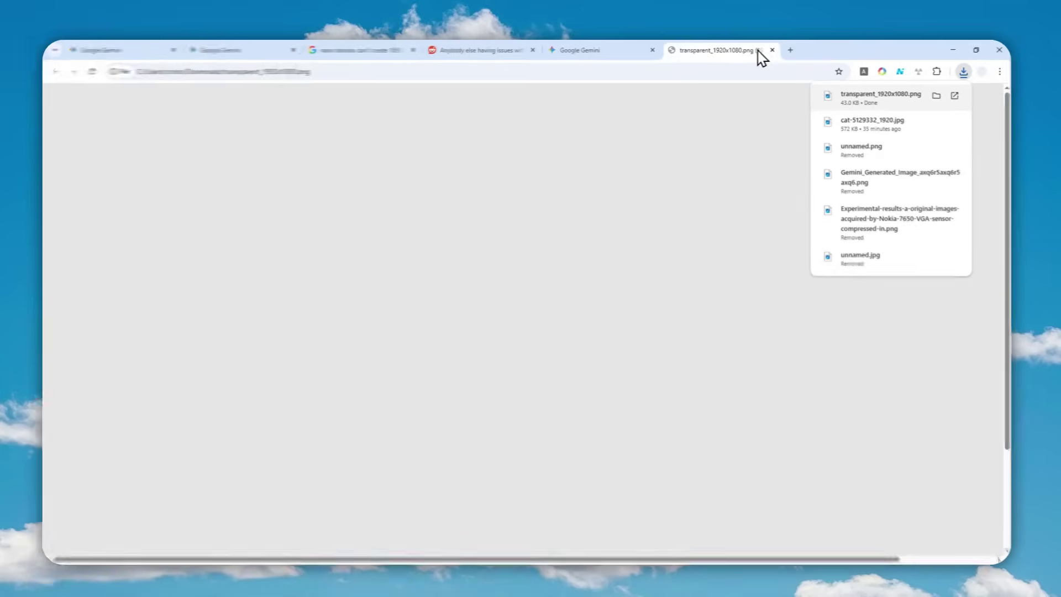
# - Load gemini.google.com/app in a new browser tab
pyautogui.click(790, 49)
pyautogui.write('ge')
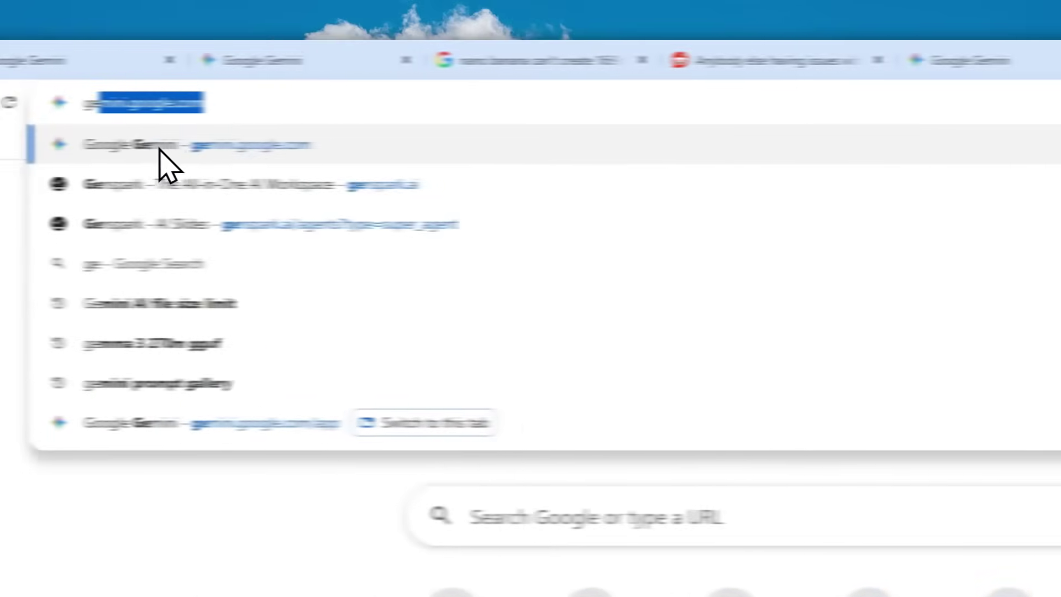
pyautogui.click(160, 147)
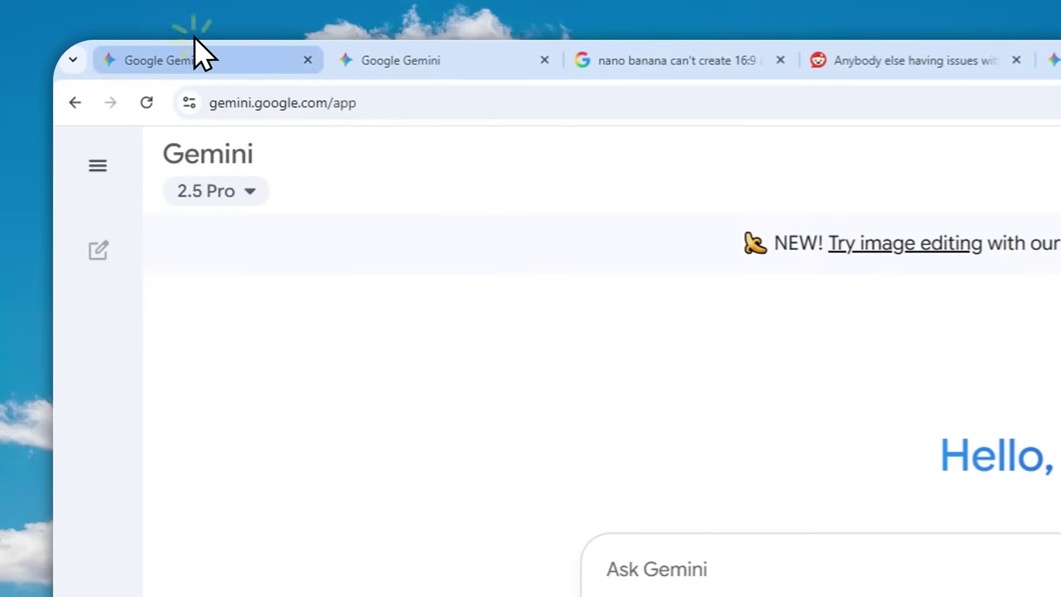
# - Copy the frog-riding-a-train-in-the-1950s prompt from the earlier Gemini chat
pyautogui.click(196, 53)
pyautogui.scroll(3, 595, 380)
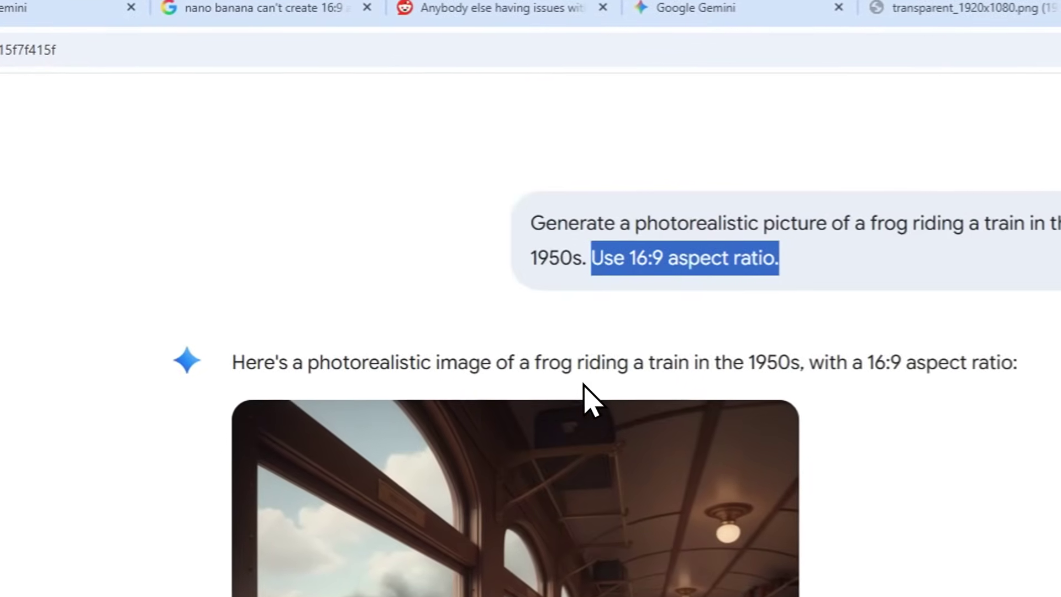
pyautogui.moveTo(529, 223); pyautogui.dragTo(659, 279)
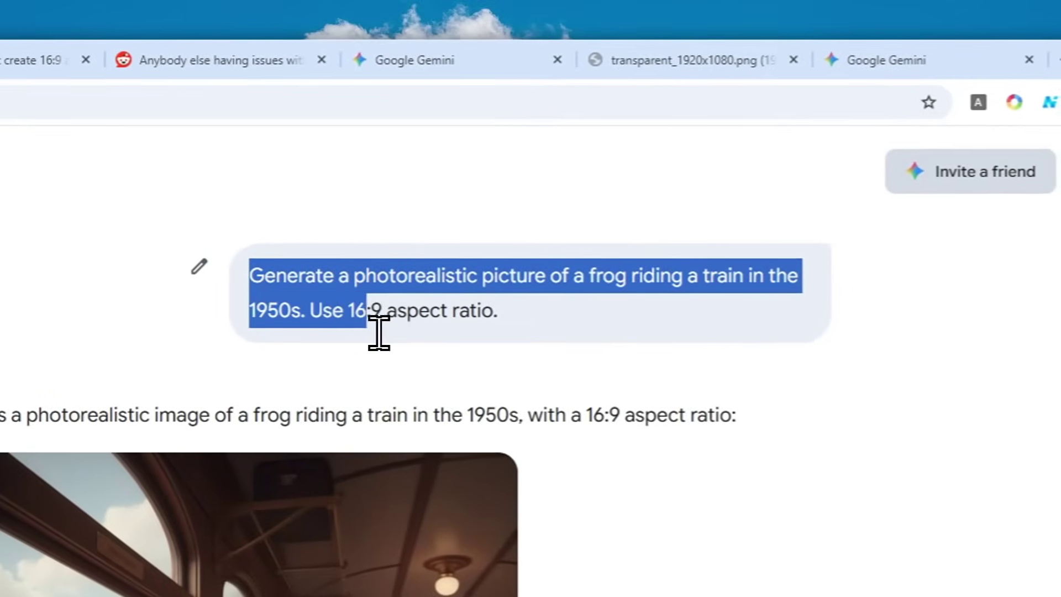
pyautogui.moveTo(379, 331); pyautogui.dragTo(331, 336)
pyautogui.rightClick(288, 285)
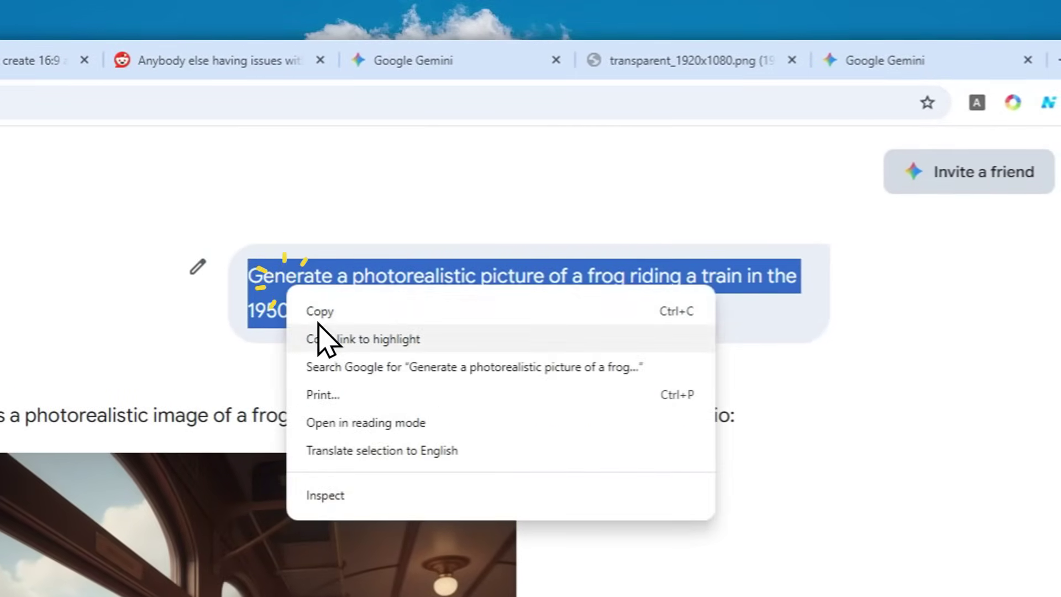
pyautogui.click(331, 310)
# - Paste the frog prompt into the newest Gemini tab's message box
pyautogui.click(845, 60)
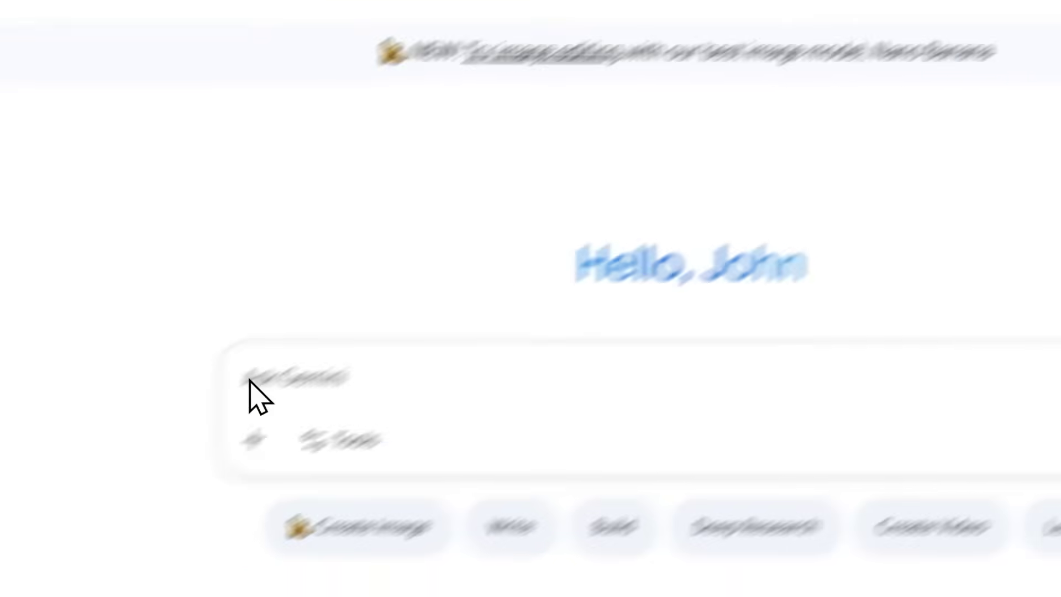
pyautogui.rightClick(507, 255)
pyautogui.click(577, 421)
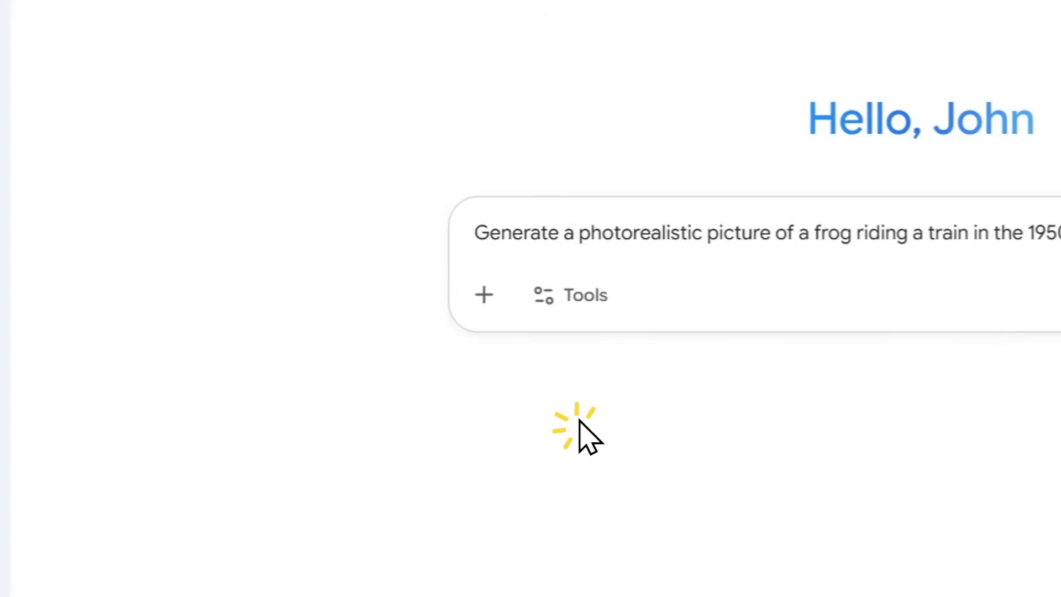
# - Upload transparent_1920x1080.png from Downloads as an attachment to the frog prompt
pyautogui.click(484, 296)
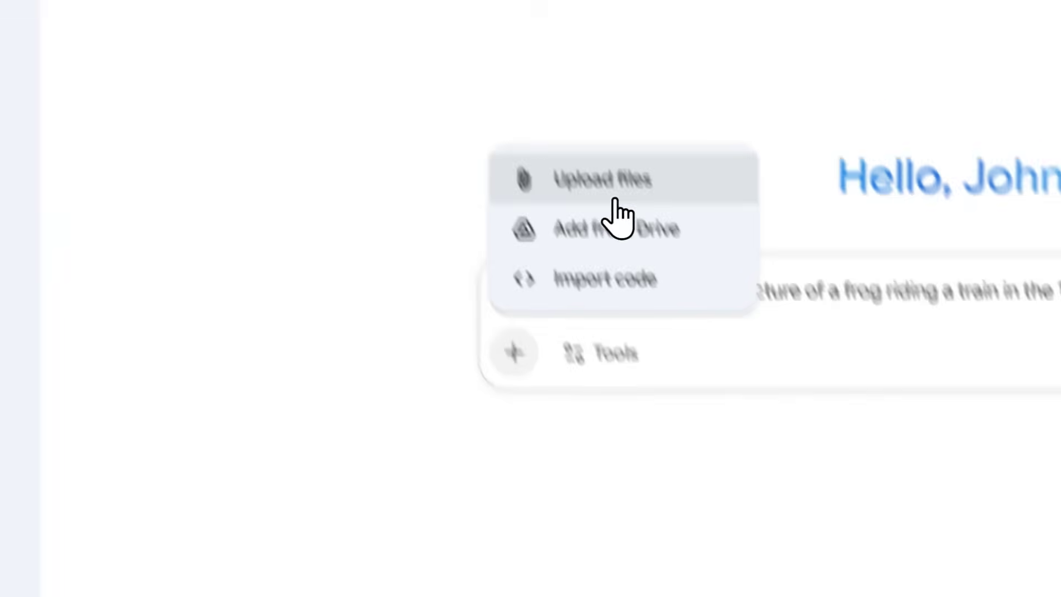
pyautogui.click(602, 121)
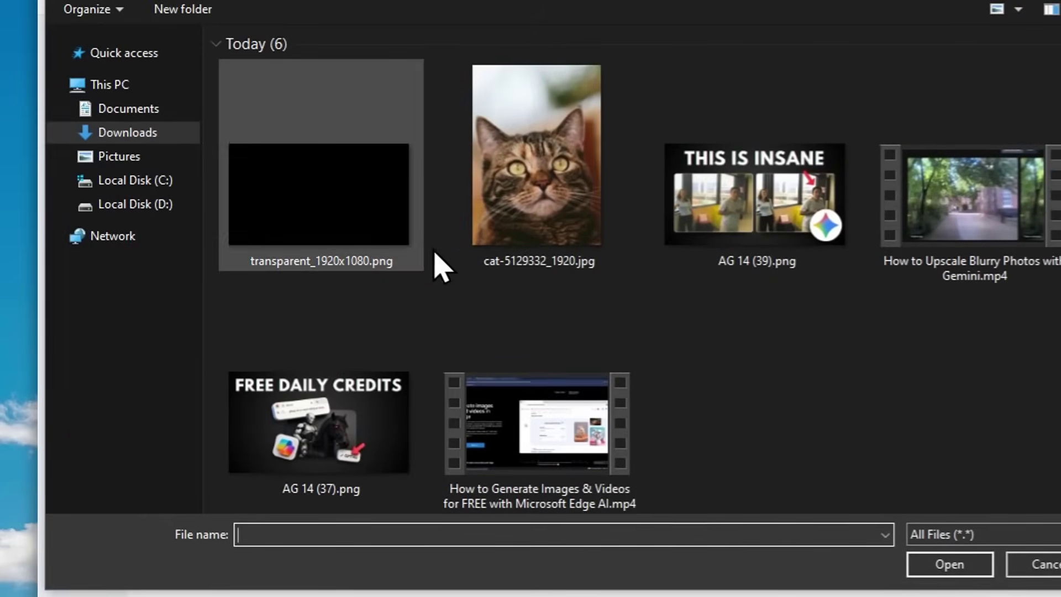
pyautogui.click(315, 184)
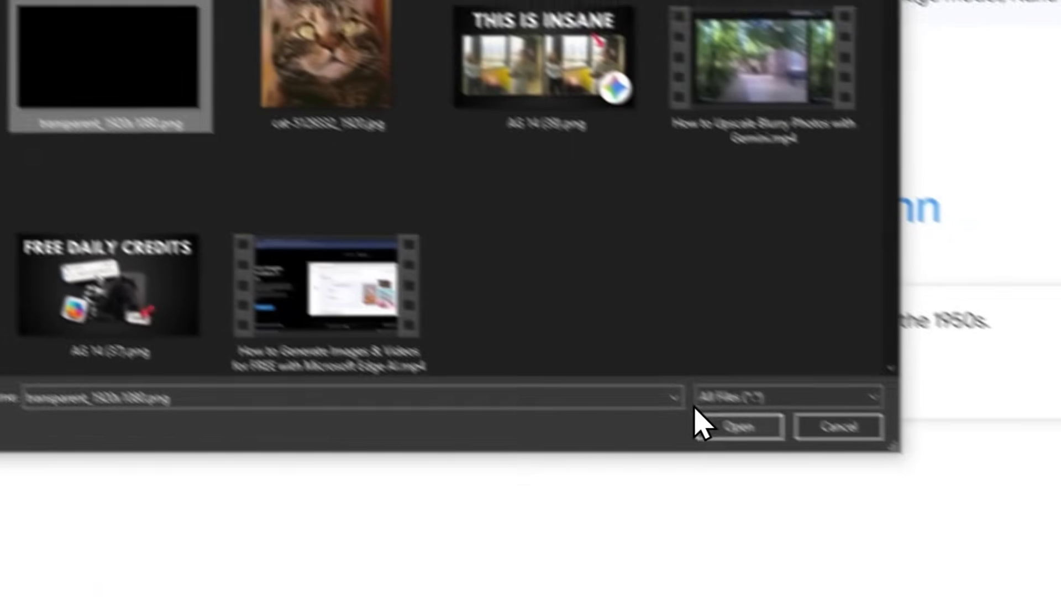
pyautogui.click(949, 564)
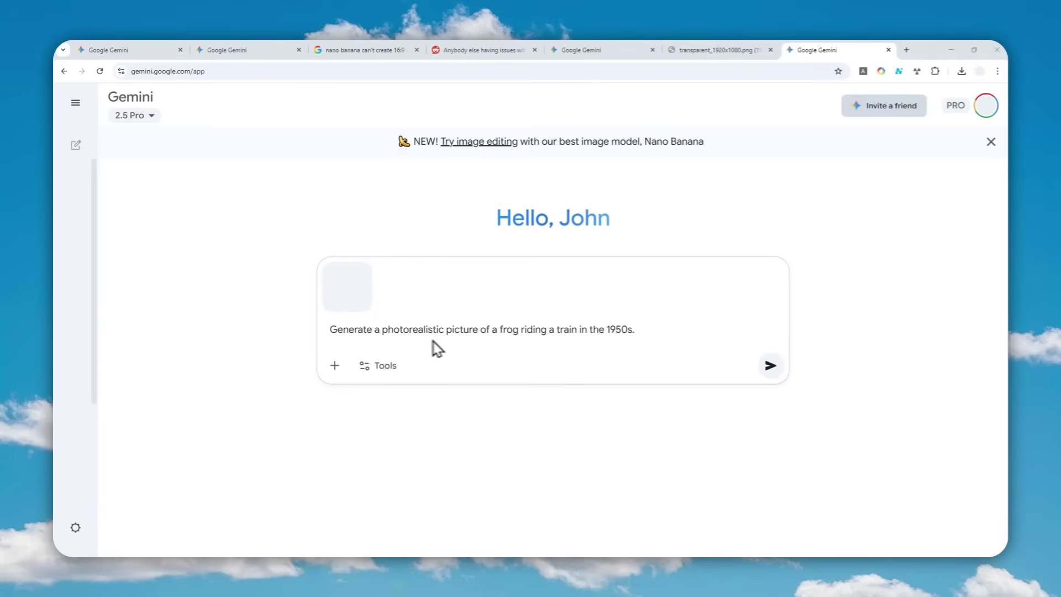
# - Append the aspect-ratio reference sentence after '1950s.' in the frog prompt
pyautogui.click(661, 330)
pyautogui.rightClick(663, 330)
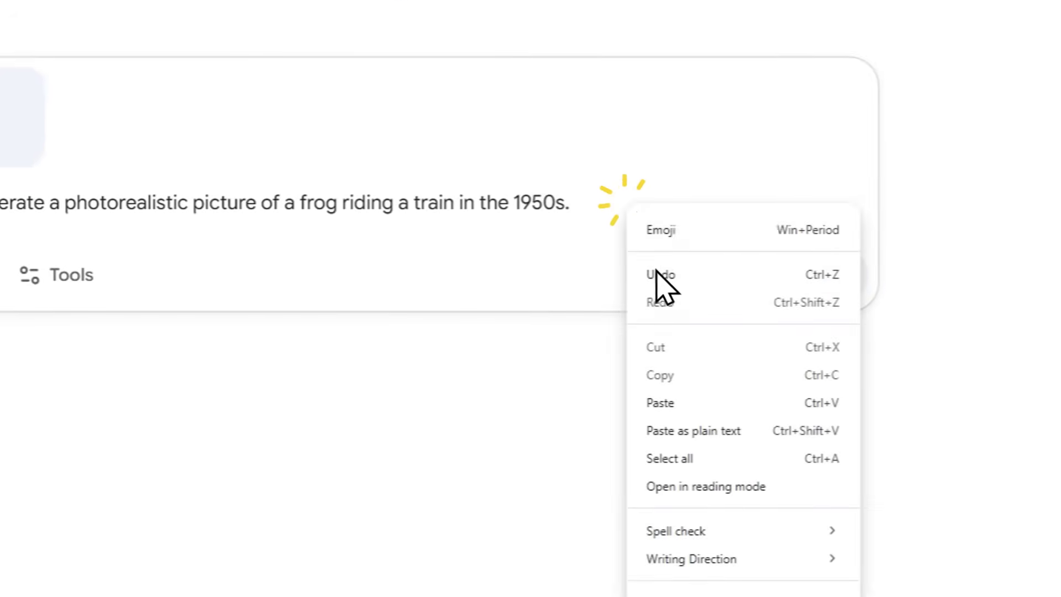
pyautogui.click(670, 401)
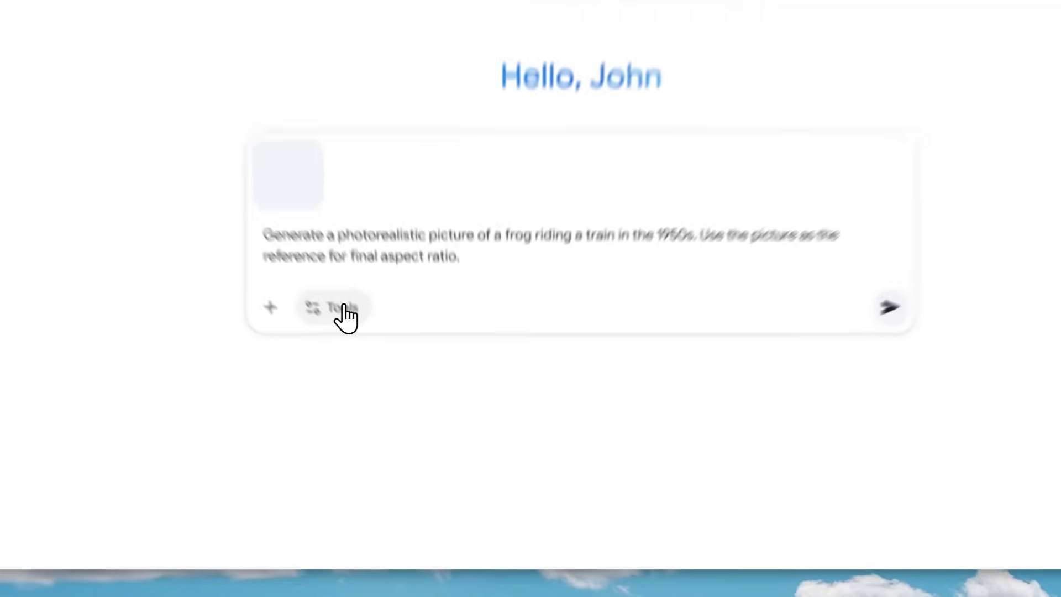
# - Turn on Create images and send the frog-on-a-train prompt
pyautogui.click(380, 374)
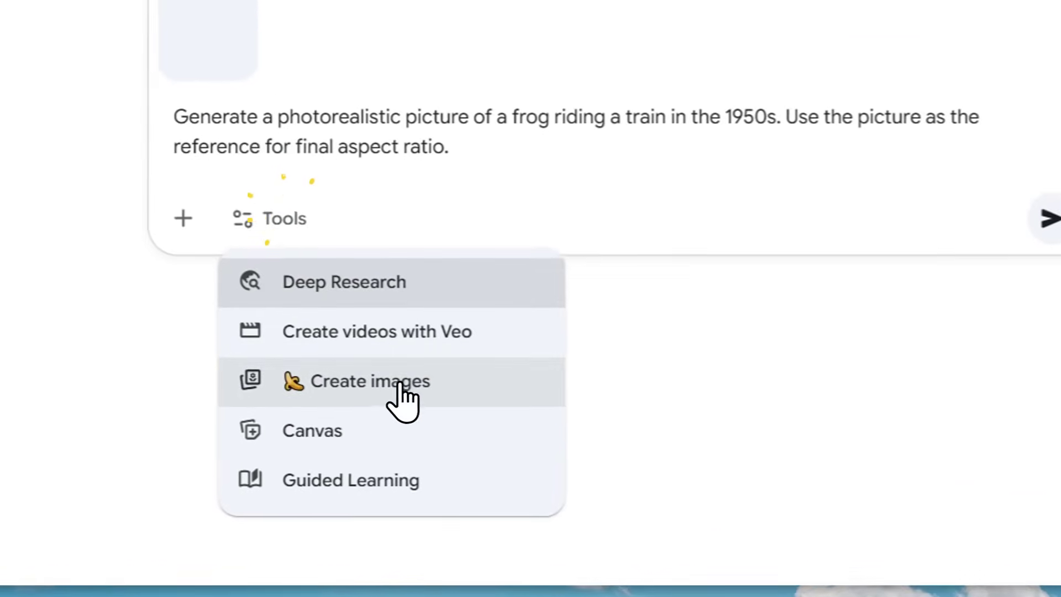
pyautogui.click(402, 386)
pyautogui.click(1048, 218)
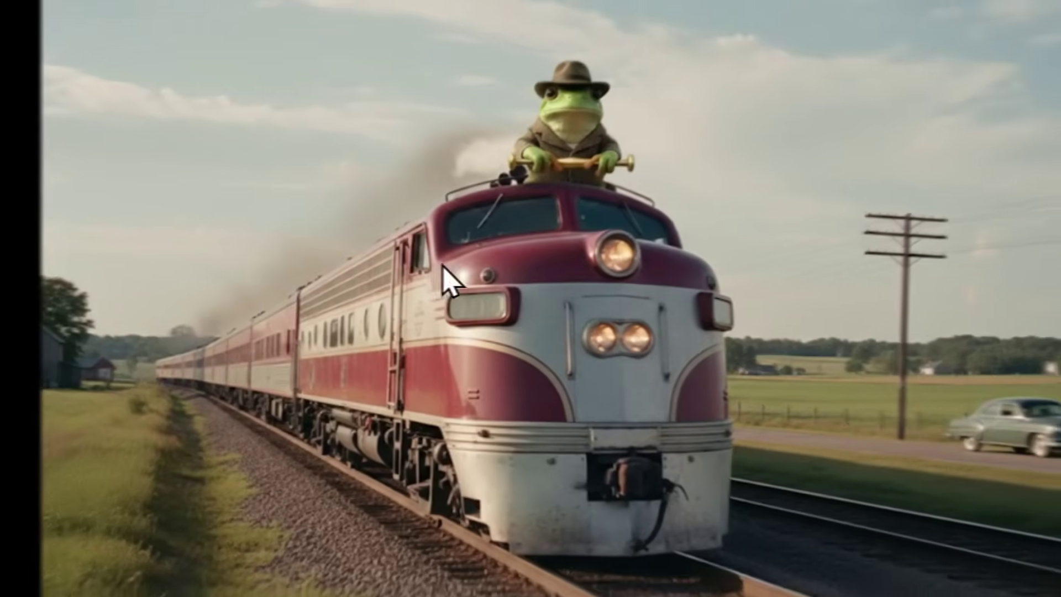
pyautogui.click(450, 282)
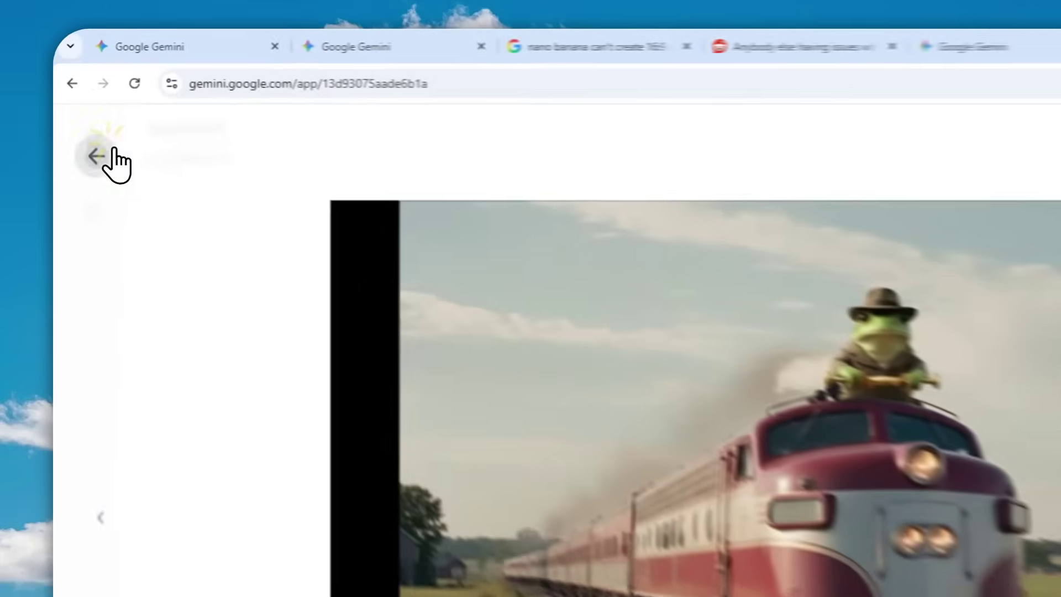
pyautogui.click(78, 113)
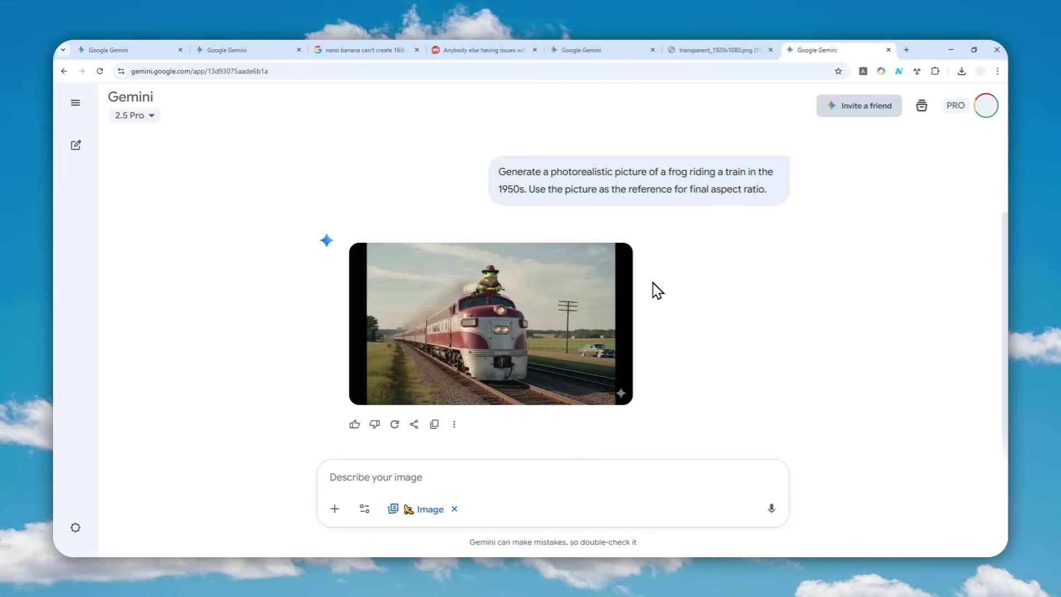
pyautogui.scroll(2, 730, 257)
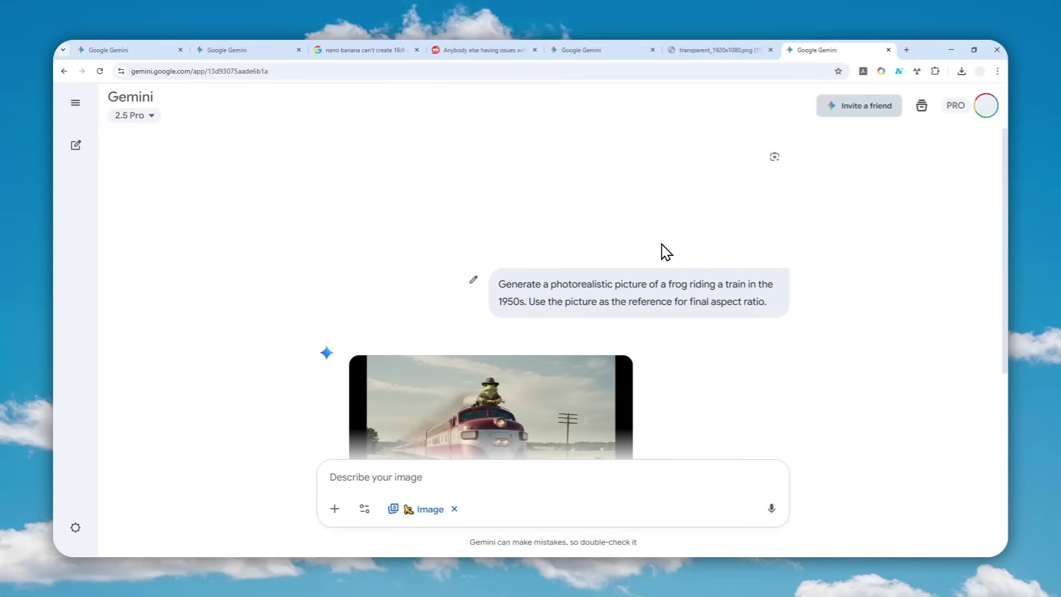
# - Open Gemini in a new tab and view the original hatless cat photo in the earlier chat
pyautogui.click(906, 50)
pyautogui.write('gemini')
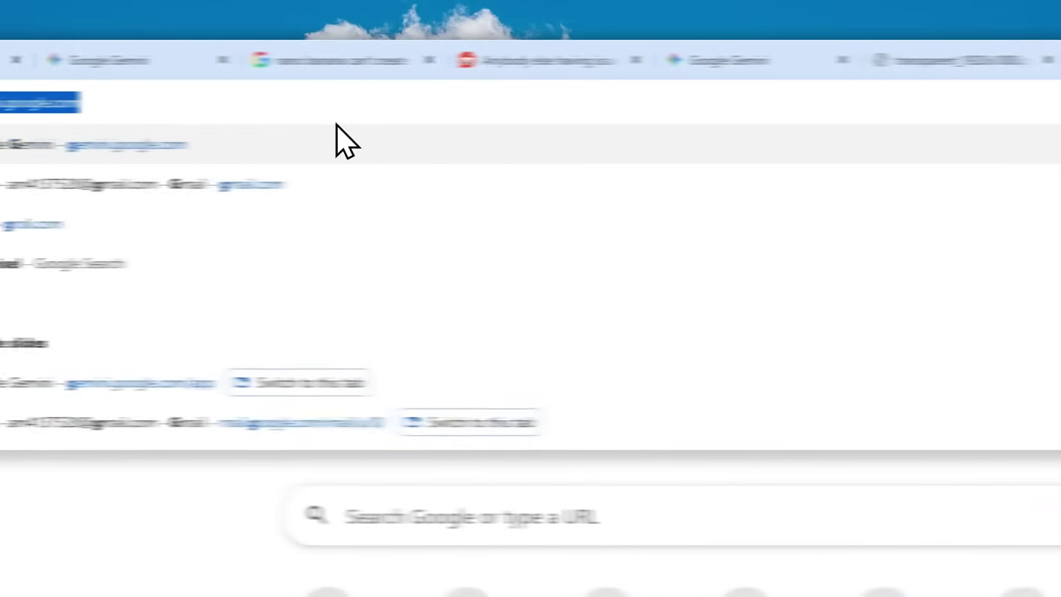
pyautogui.press('Return')
pyautogui.click(295, 63)
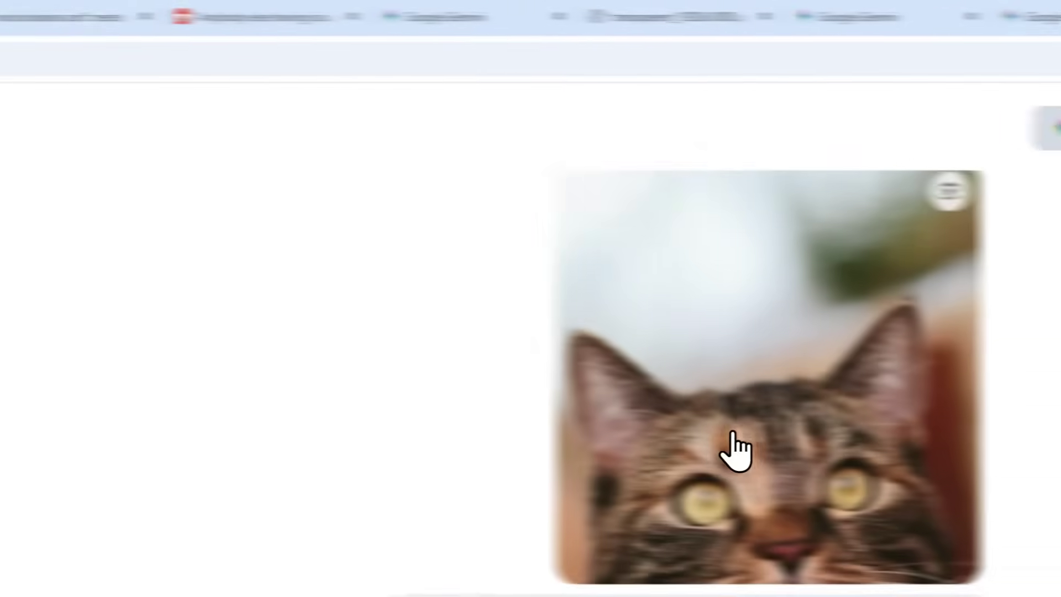
pyautogui.click(752, 395)
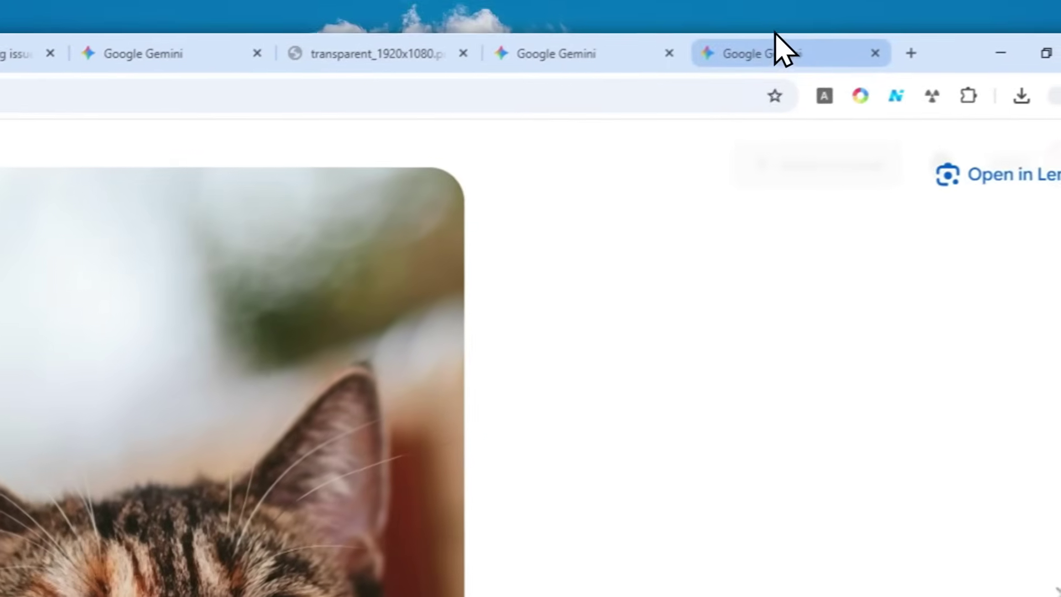
# - Attach cat-5129332_1920.jpg to the fresh Gemini chat's prompt
pyautogui.click(801, 9)
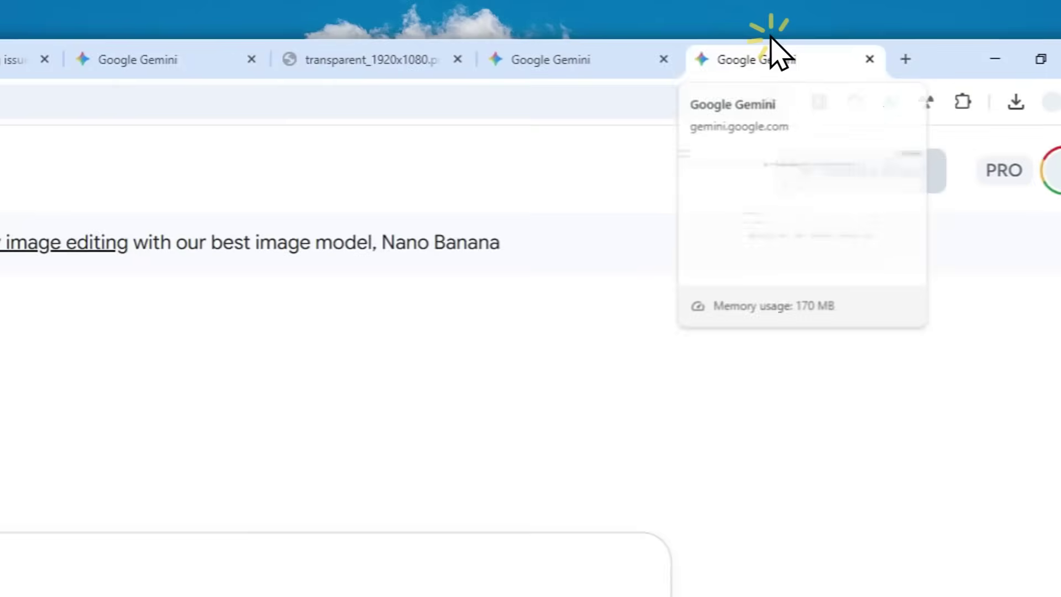
pyautogui.click(462, 423)
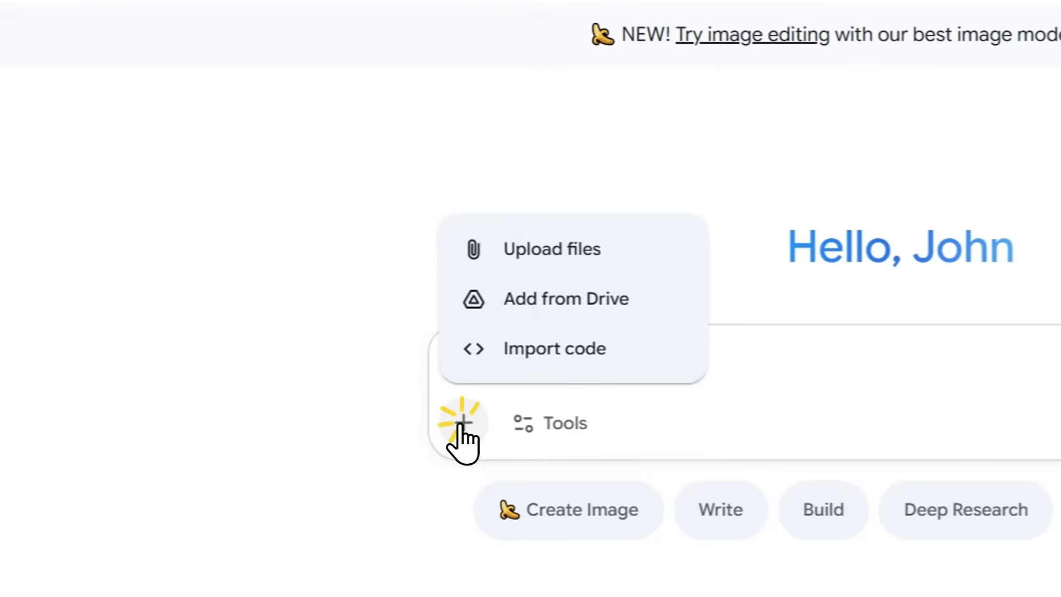
pyautogui.click(572, 251)
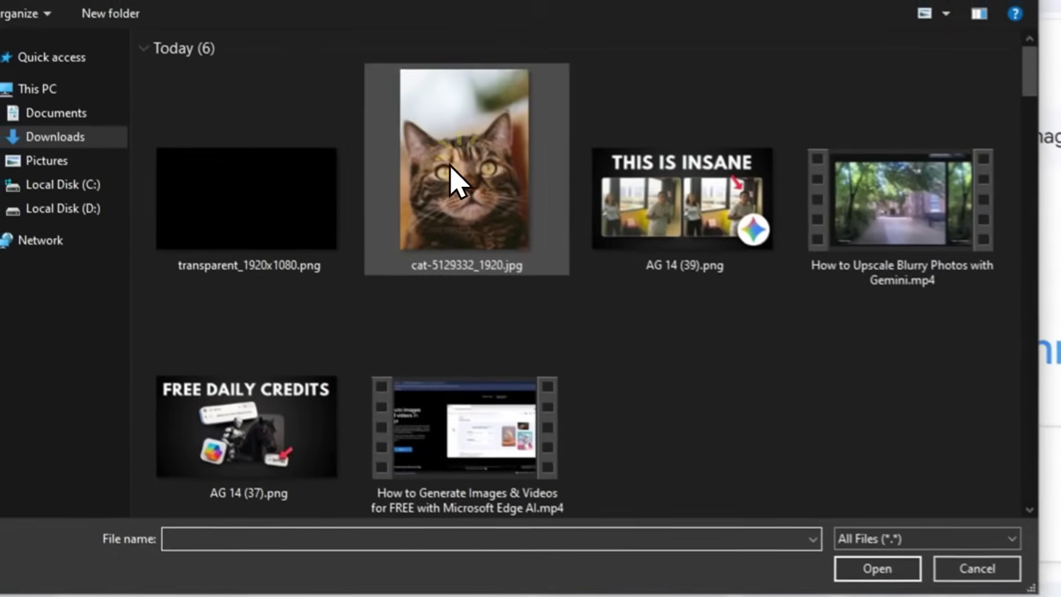
pyautogui.click(461, 166)
pyautogui.click(883, 579)
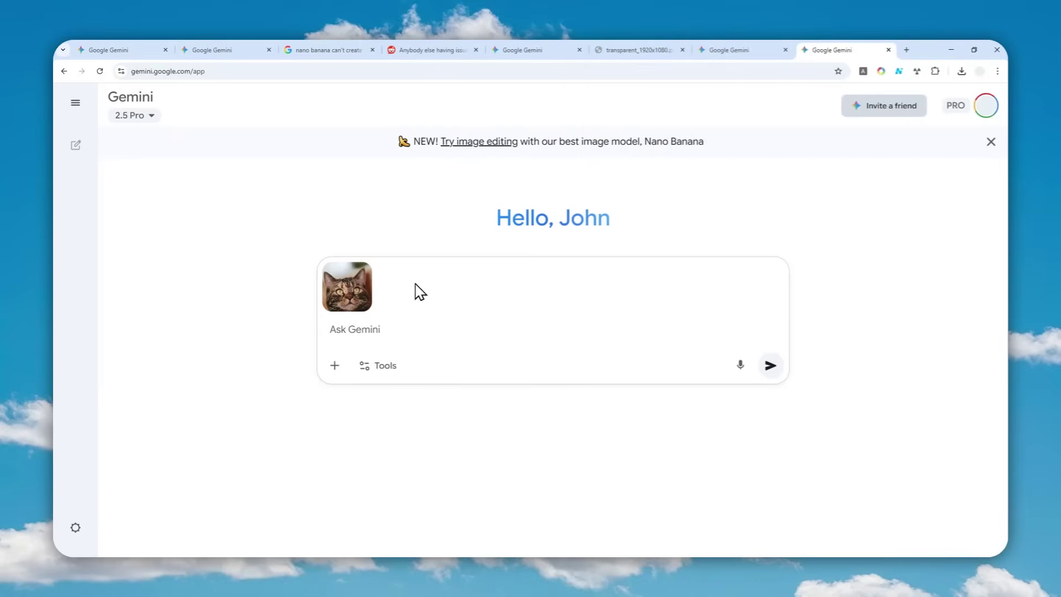
# - Attach transparent_1920x1080.png as a second file, then return to the earlier red-hat cat chat
pyautogui.click(334, 367)
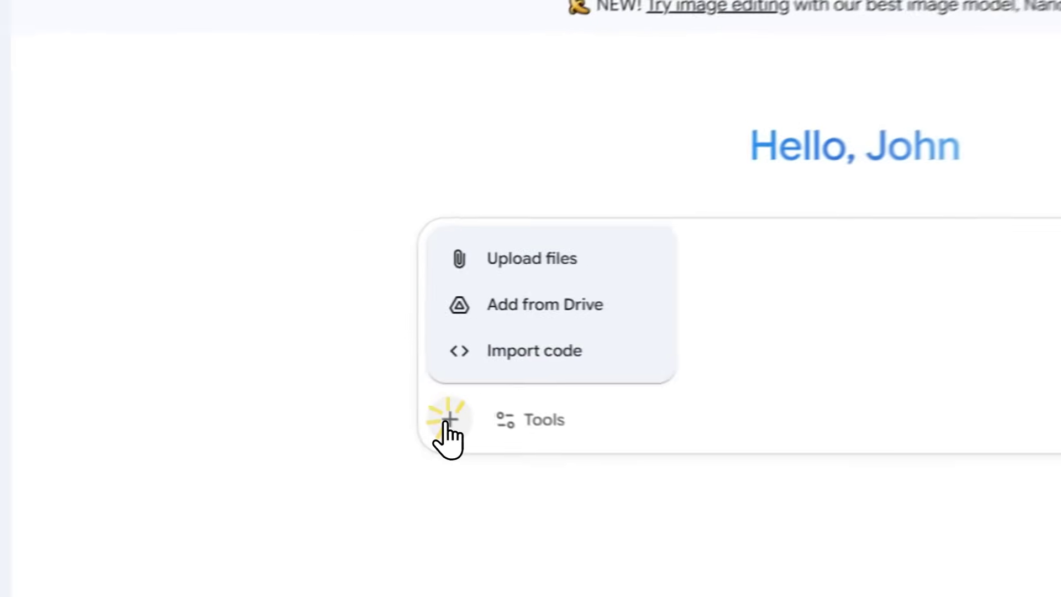
pyautogui.click(395, 278)
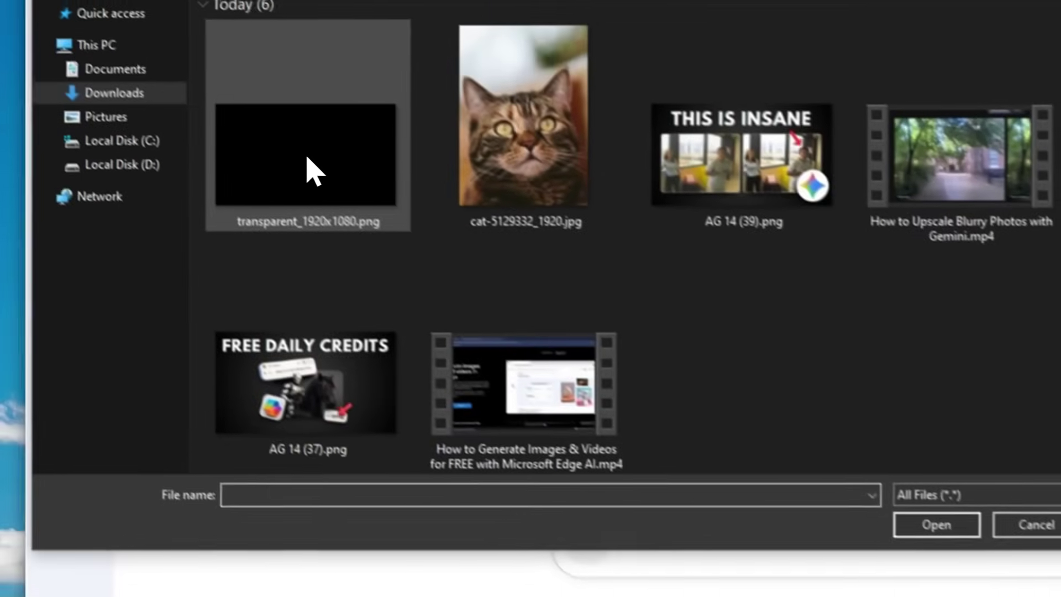
pyautogui.click(314, 171)
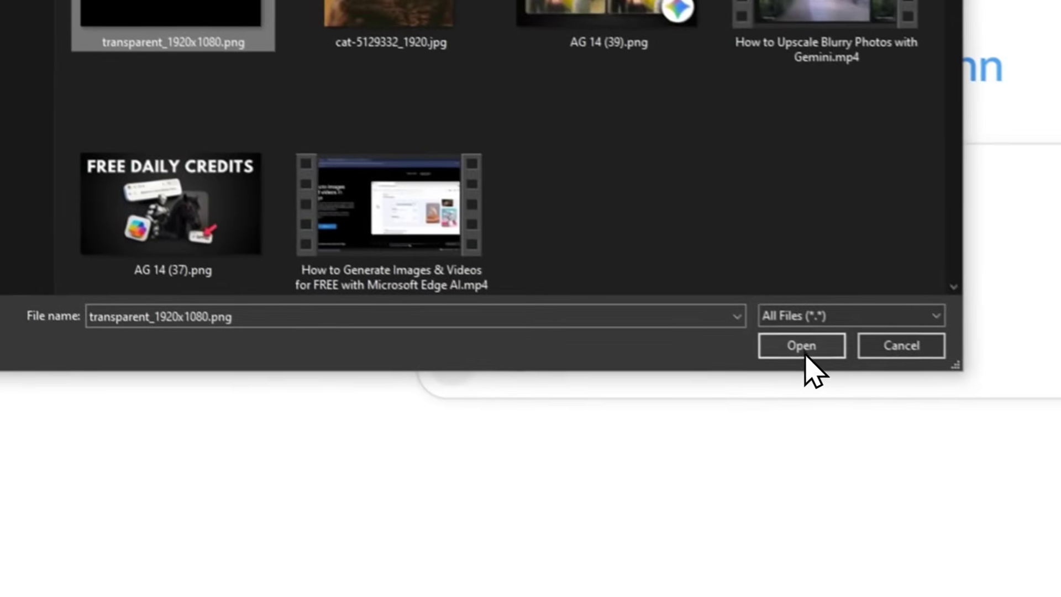
pyautogui.click(967, 556)
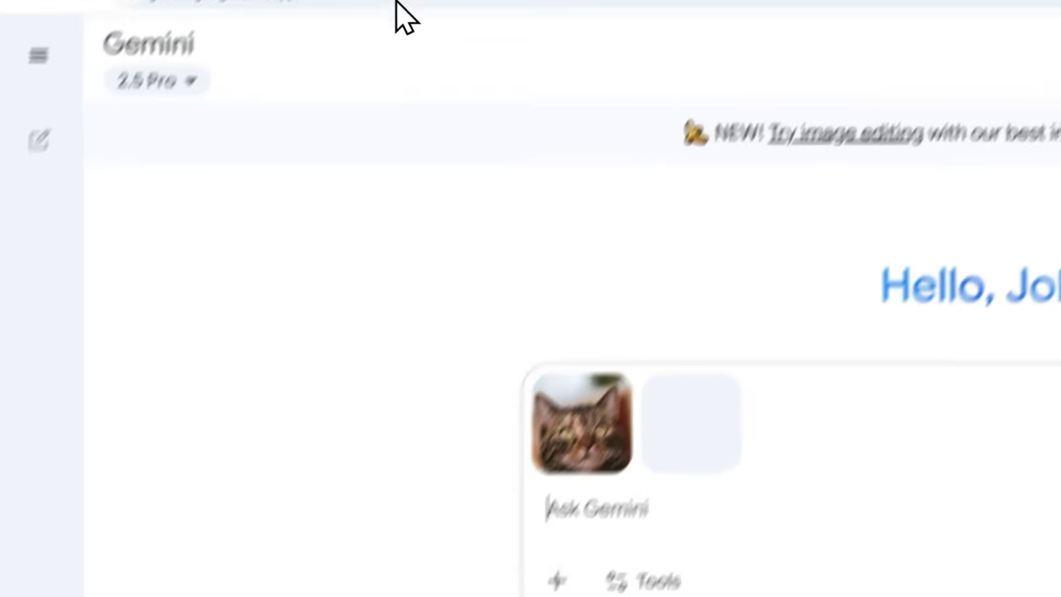
pyautogui.click(254, 38)
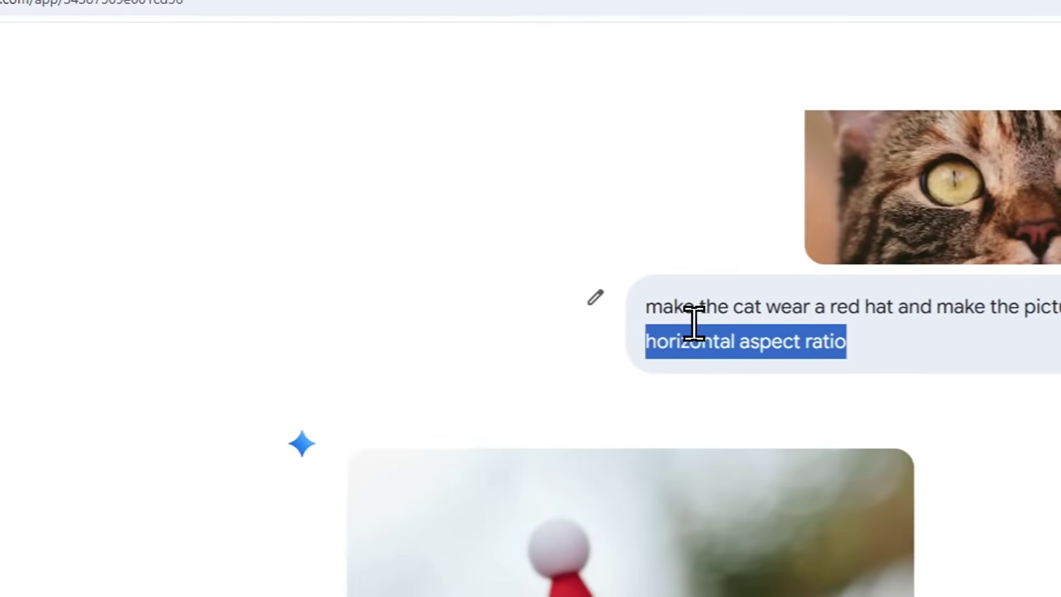
# - Copy the phrase 'make the cat wear a red hat' from the earlier chat
pyautogui.moveTo(655, 309); pyautogui.dragTo(890, 312)
pyautogui.click(881, 310)
pyautogui.moveTo(567, 398); pyautogui.dragTo(346, 416)
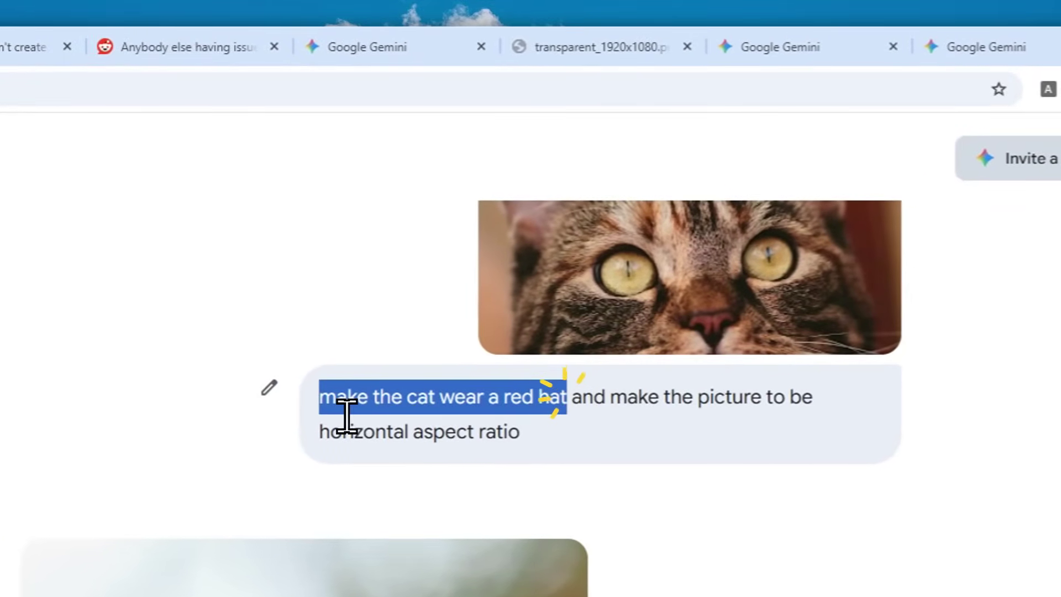
pyautogui.rightClick(391, 407)
pyautogui.click(425, 424)
# - Paste the red-hat phrase into the new chat, add a period, and append the aspect-ratio sentence
pyautogui.click(986, 47)
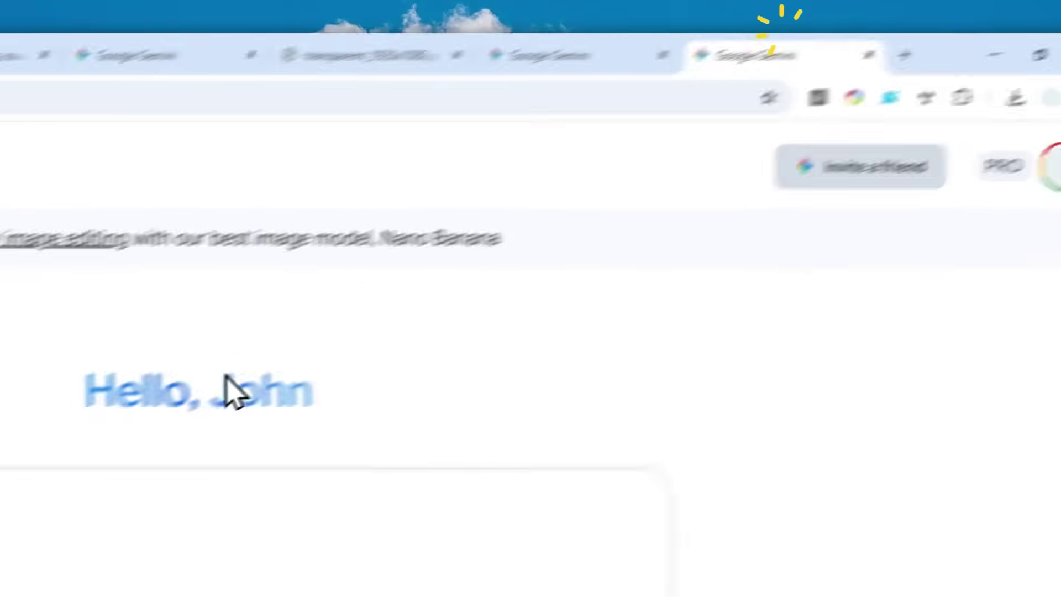
pyautogui.rightClick(608, 232)
pyautogui.rightClick(587, 243)
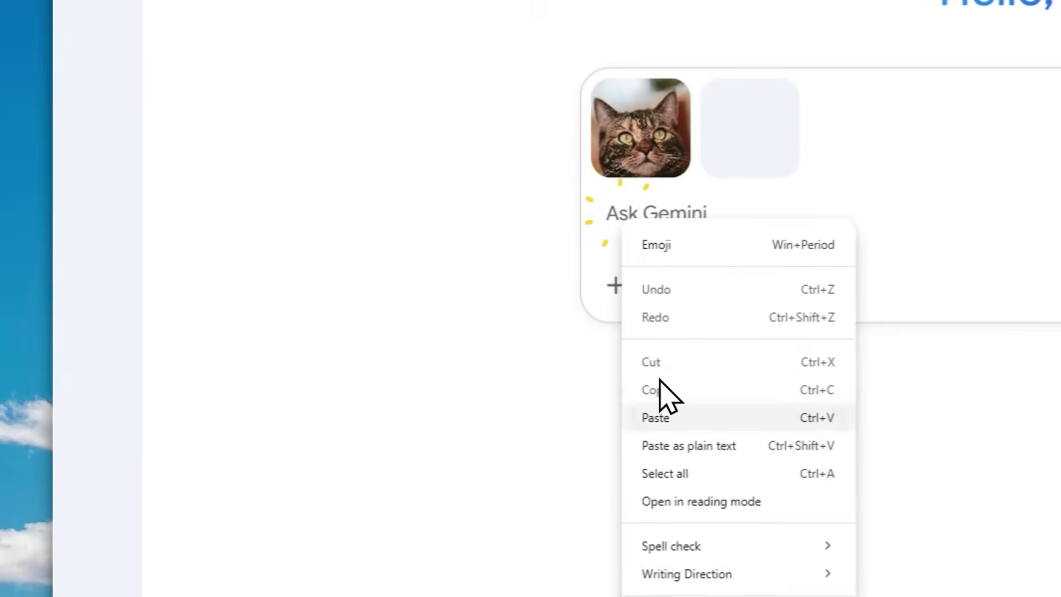
pyautogui.click(629, 427)
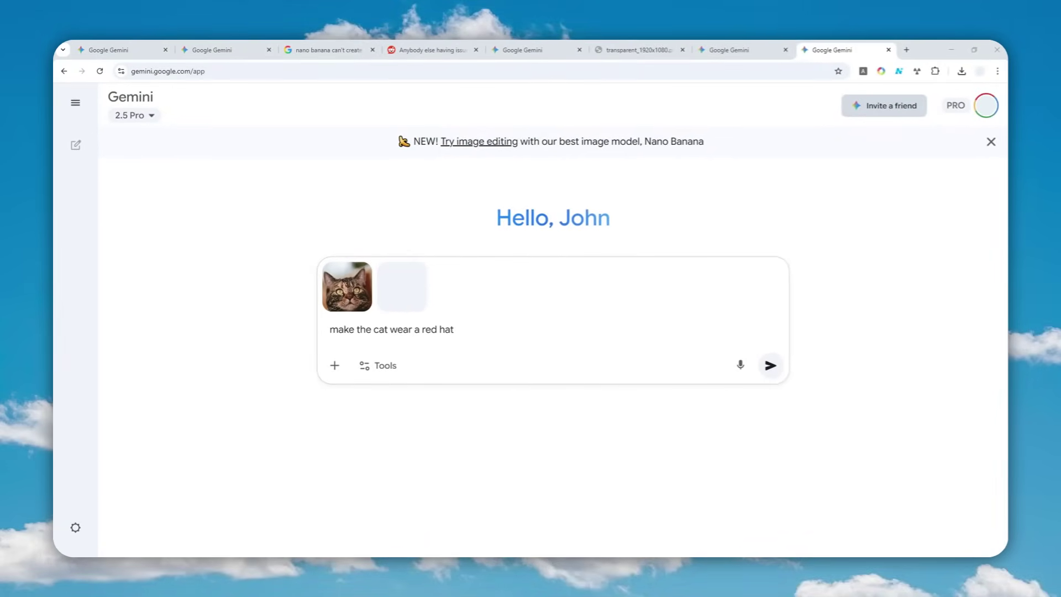
pyautogui.click(511, 335)
pyautogui.write('.')
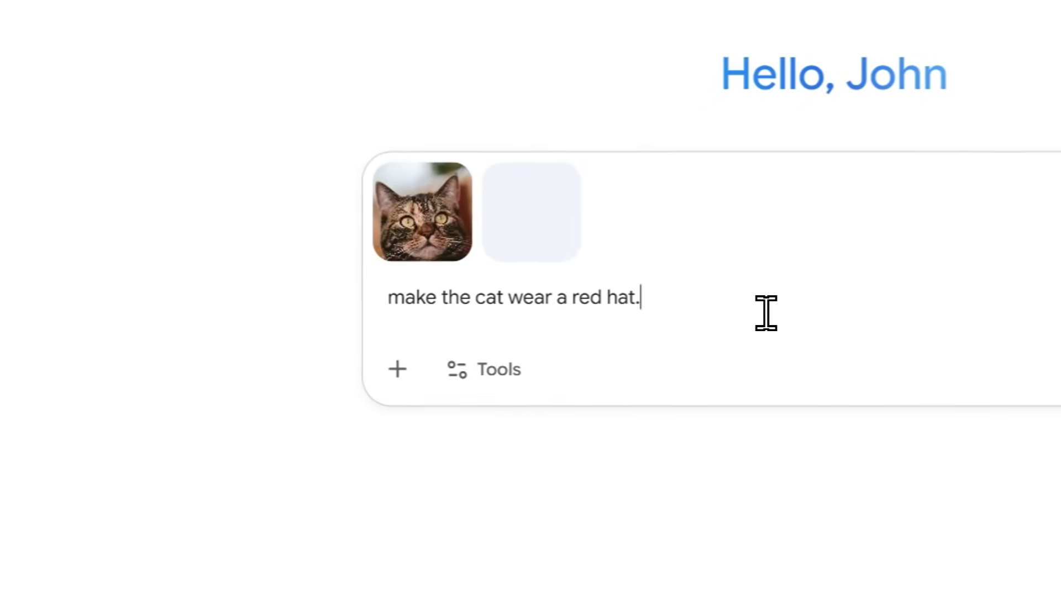
pyautogui.rightClick(762, 310)
pyautogui.click(826, 495)
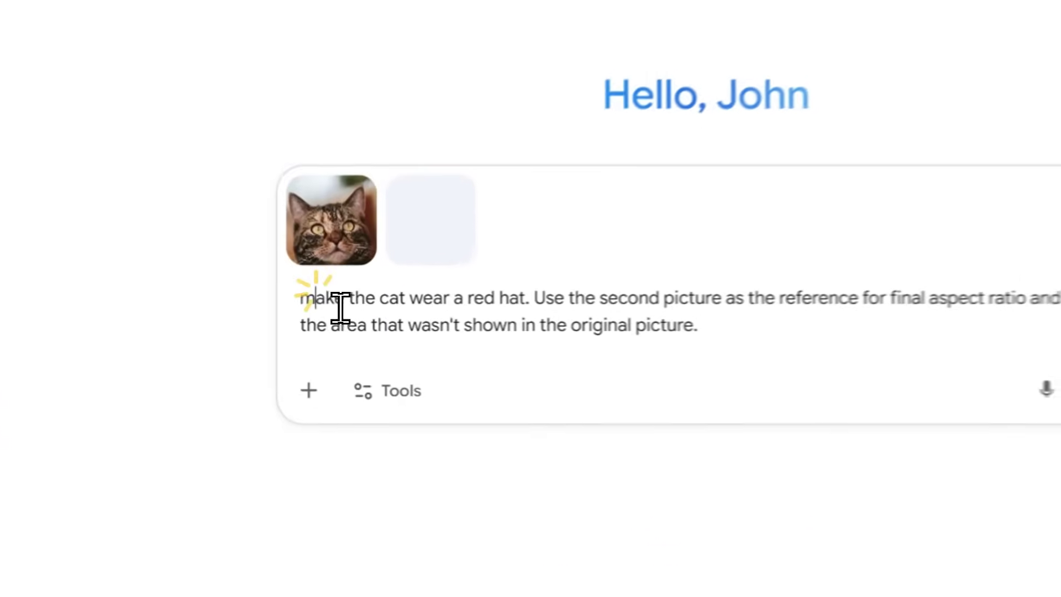
# - Capitalize the prompt's first letter to 'Make' and review the second sentence
pyautogui.moveTo(338, 321); pyautogui.dragTo(330, 322)
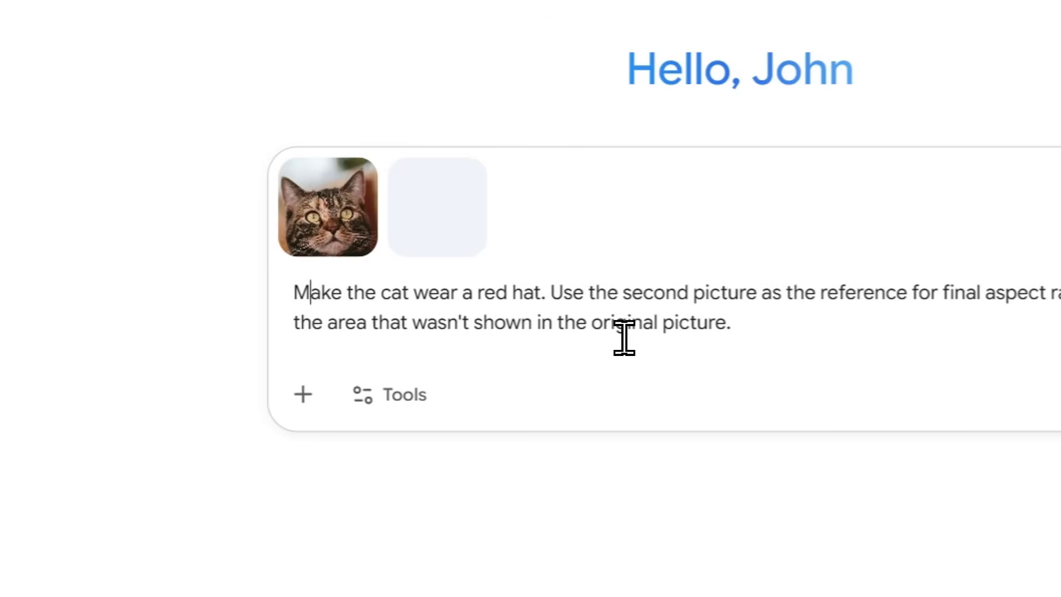
pyautogui.moveTo(728, 308); pyautogui.dragTo(1015, 312)
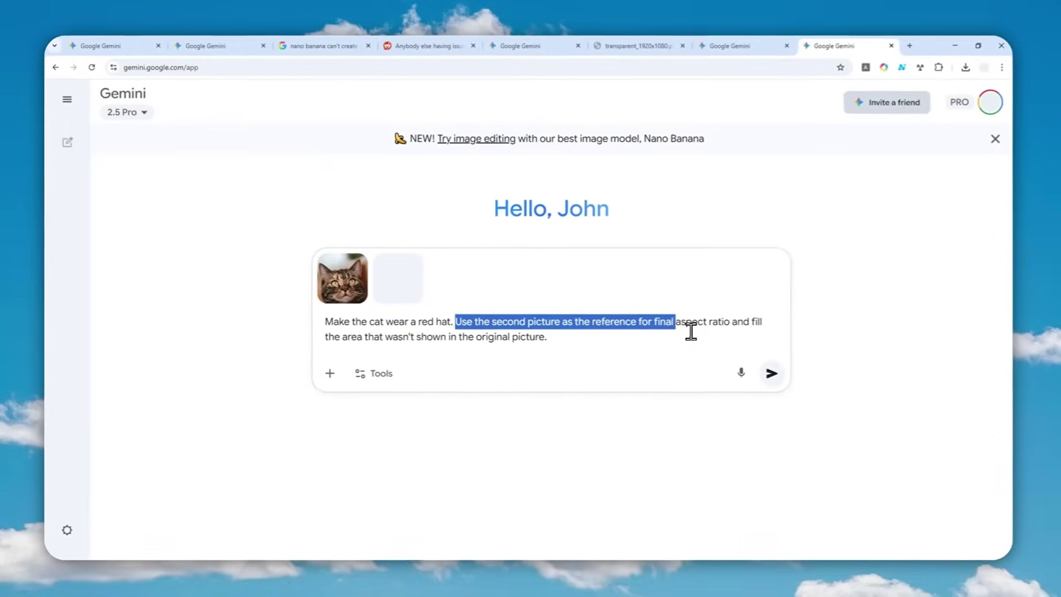
pyautogui.moveTo(690, 330); pyautogui.dragTo(602, 325)
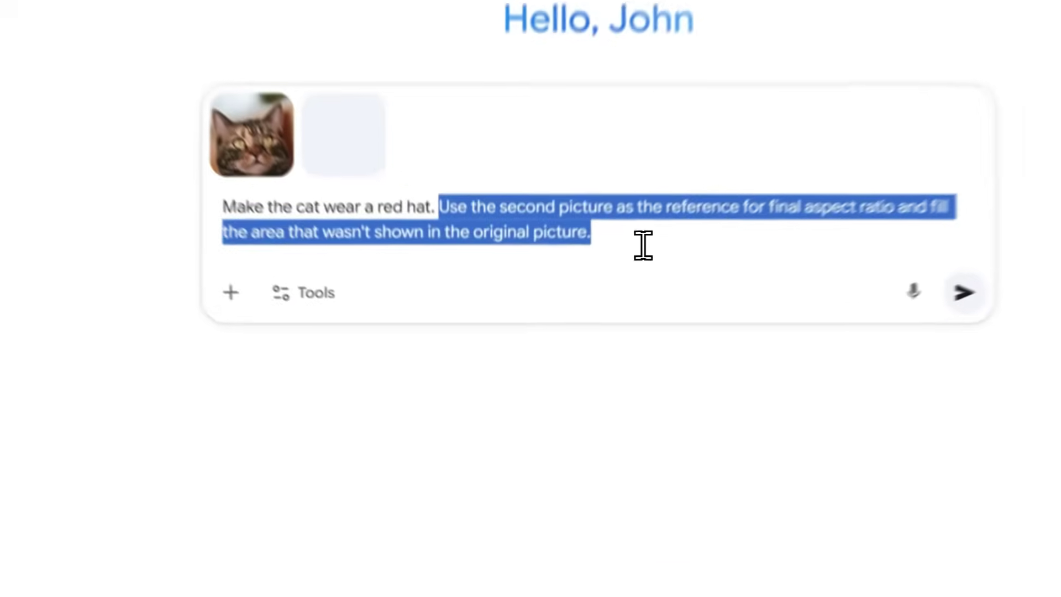
pyautogui.click(394, 374)
# - Generate the widescreen image of the tabby cat in a red Santa hat with Create images
pyautogui.click(376, 426)
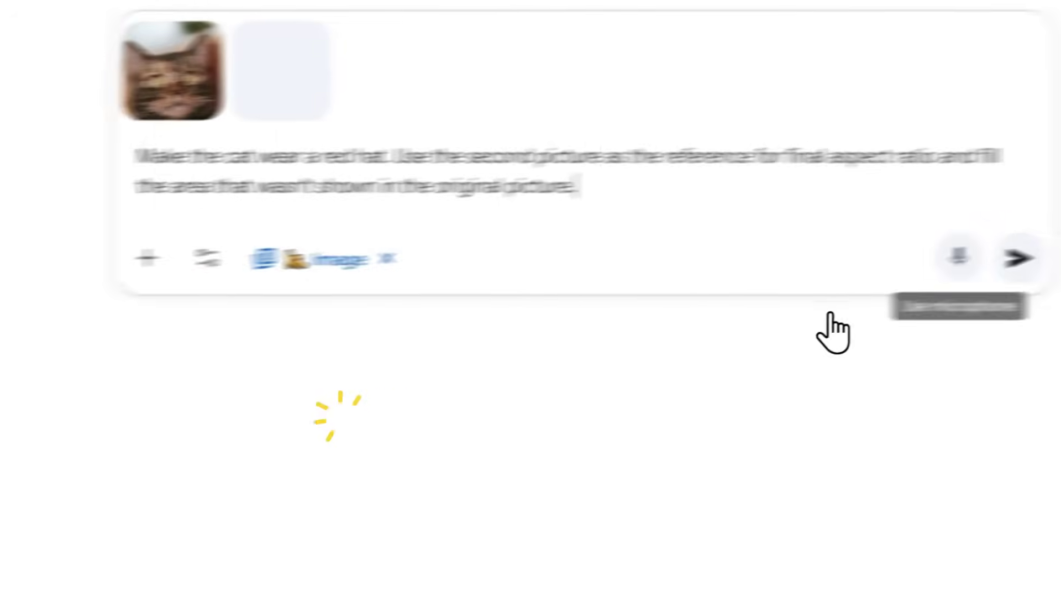
pyautogui.click(1049, 256)
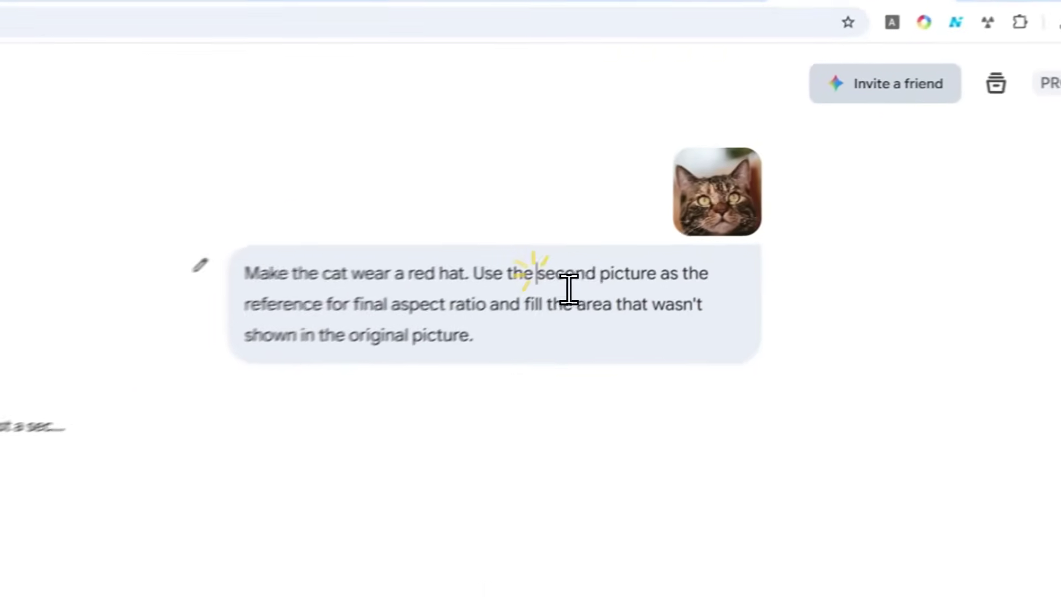
pyautogui.doubleClick(676, 216)
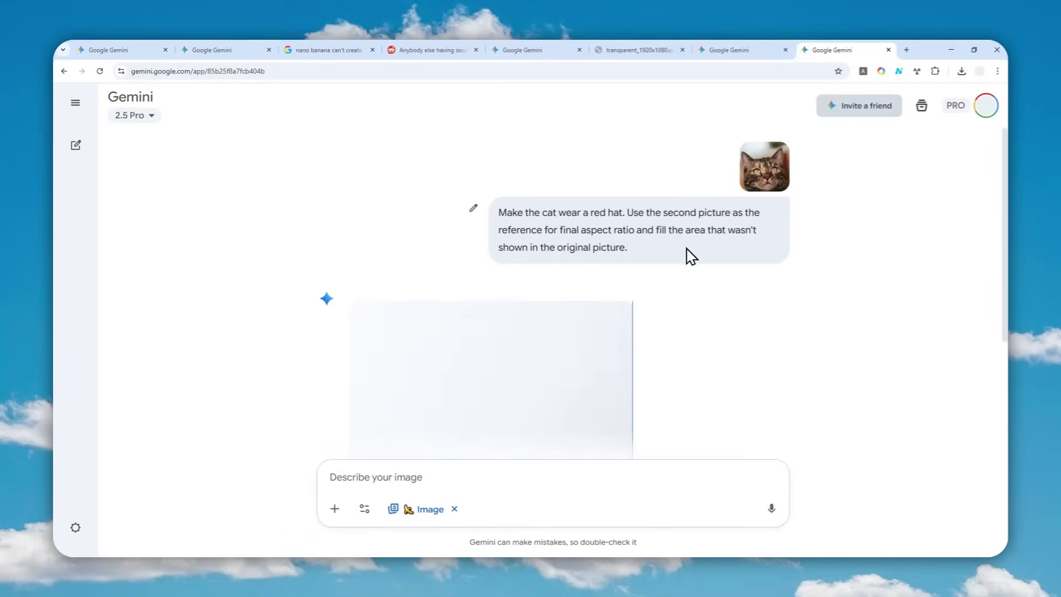
pyautogui.scroll(-3, 686, 256)
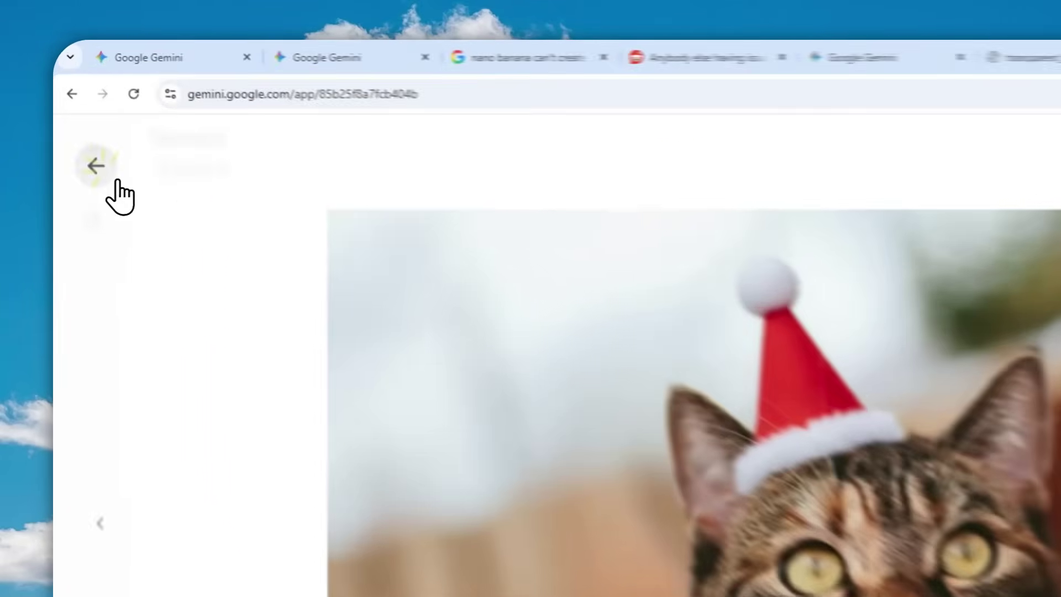
# - Close the result and view the original portrait cat photo full size
pyautogui.click(78, 112)
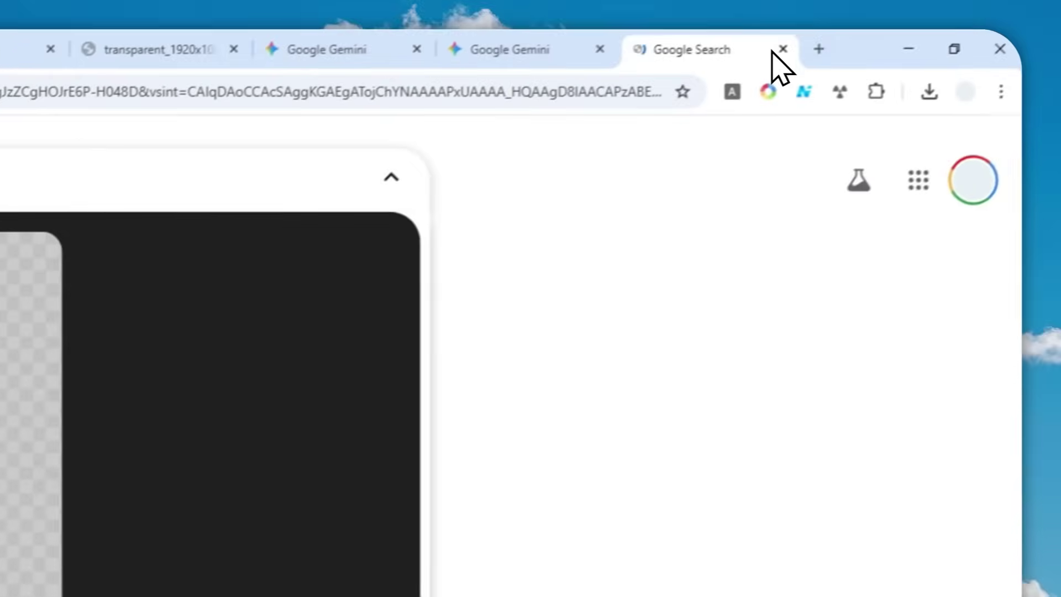
pyautogui.click(784, 47)
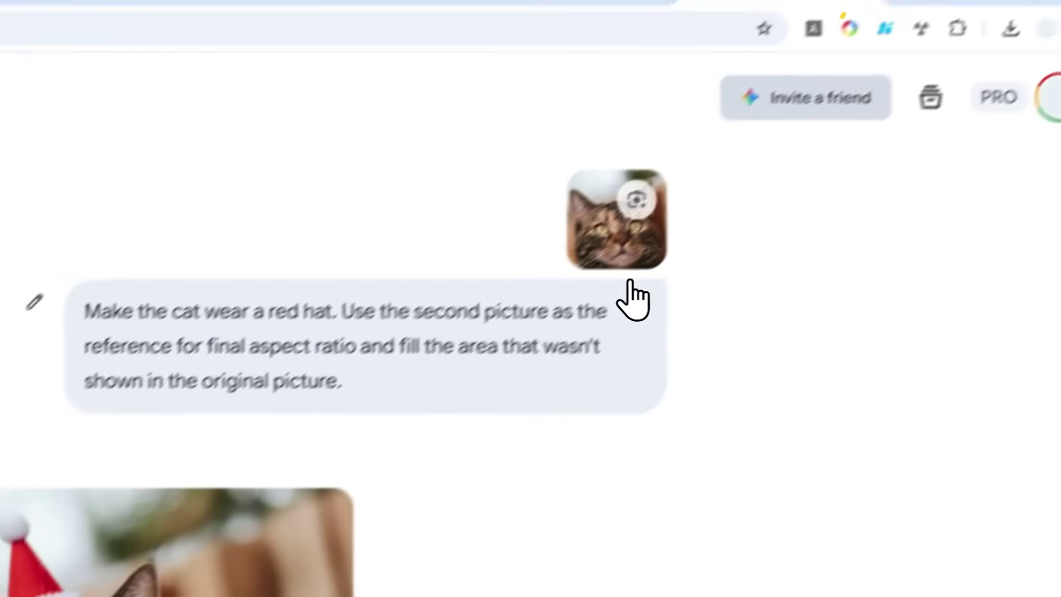
pyautogui.click(630, 279)
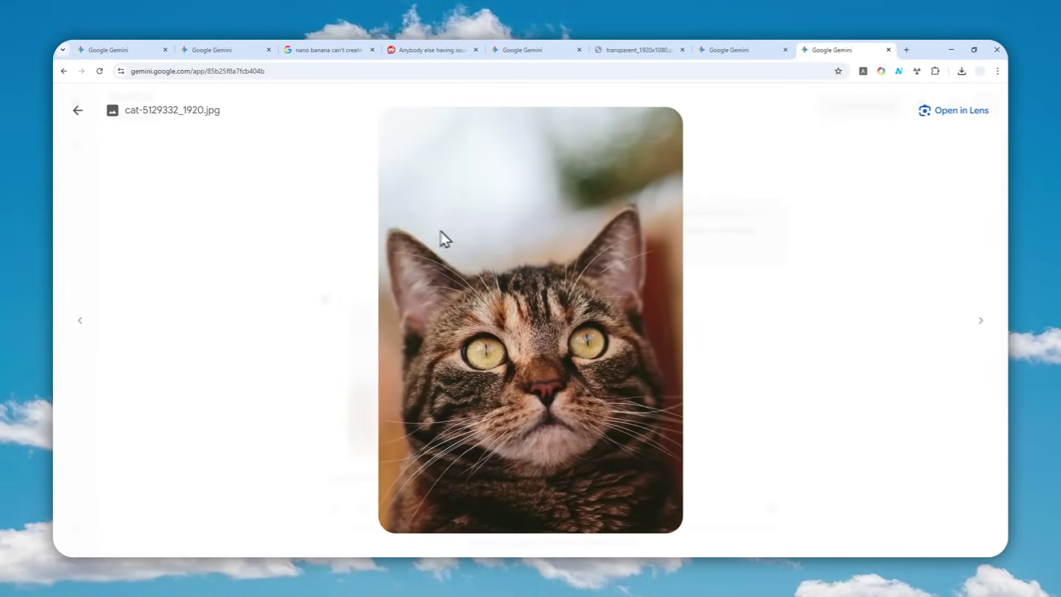
# - Re-view the wide red-hat cat result, then return to the Transparent PNG Generator chat
pyautogui.click(78, 110)
pyautogui.click(490, 345)
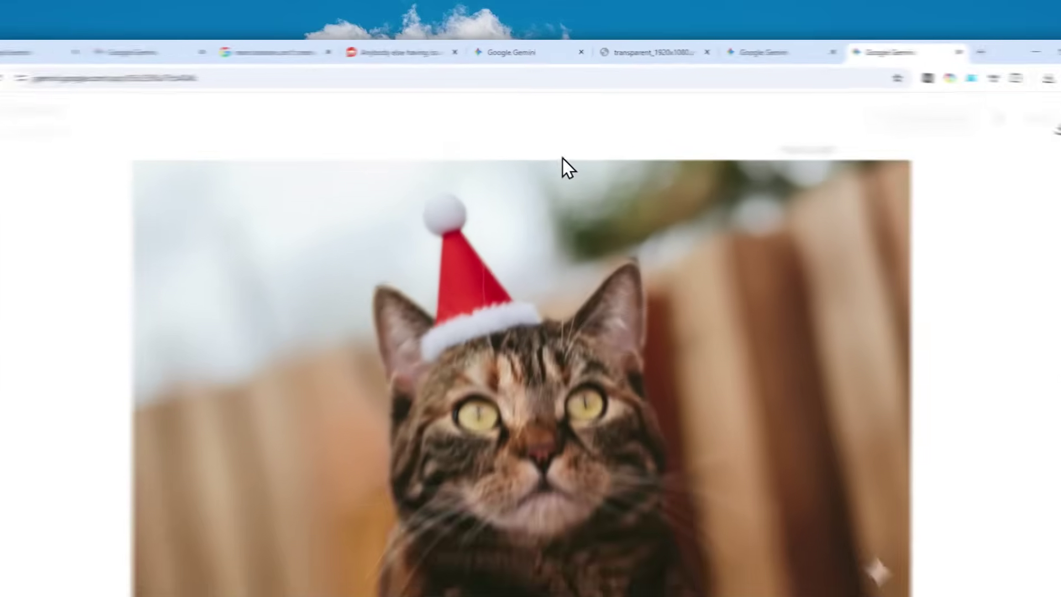
pyautogui.click(521, 50)
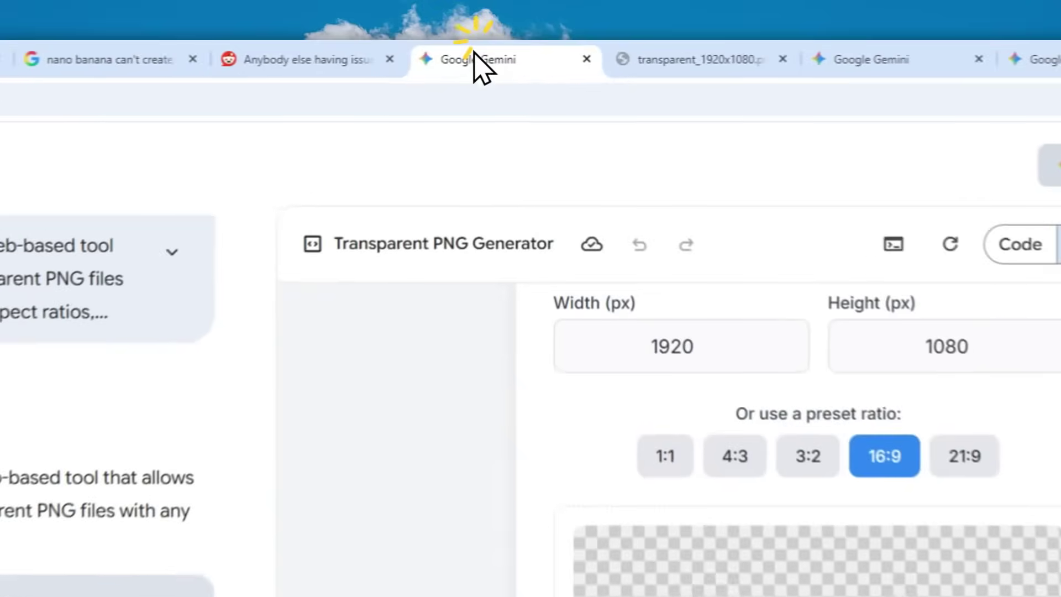